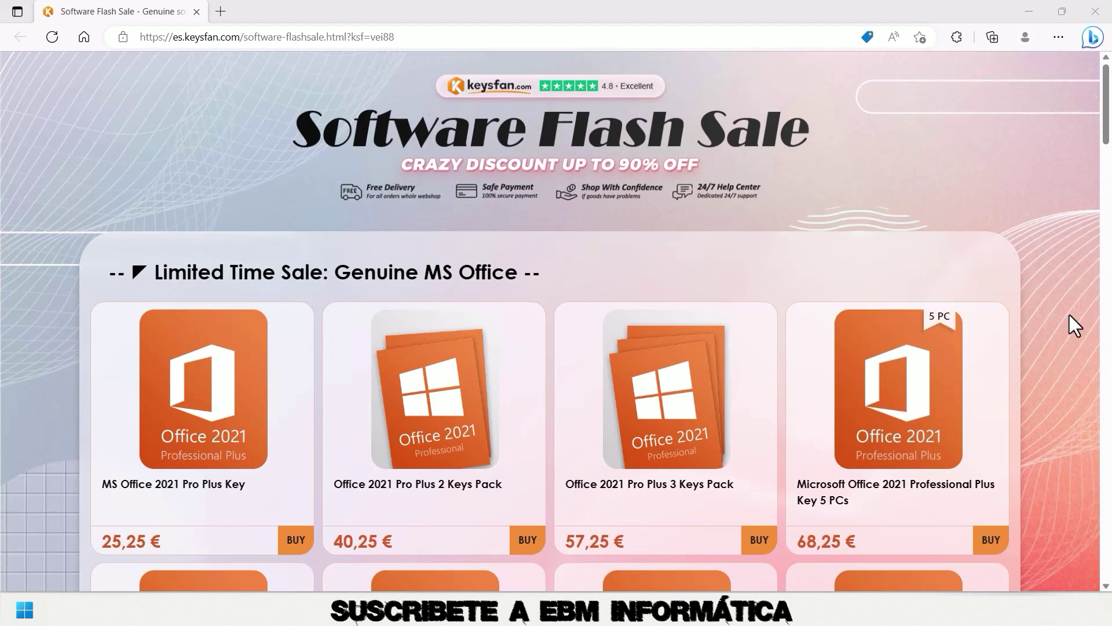
Scroll down through the Keysfan Office, Windows and bundle offers, then back up.
scroll(1070, 314, "down", 1)
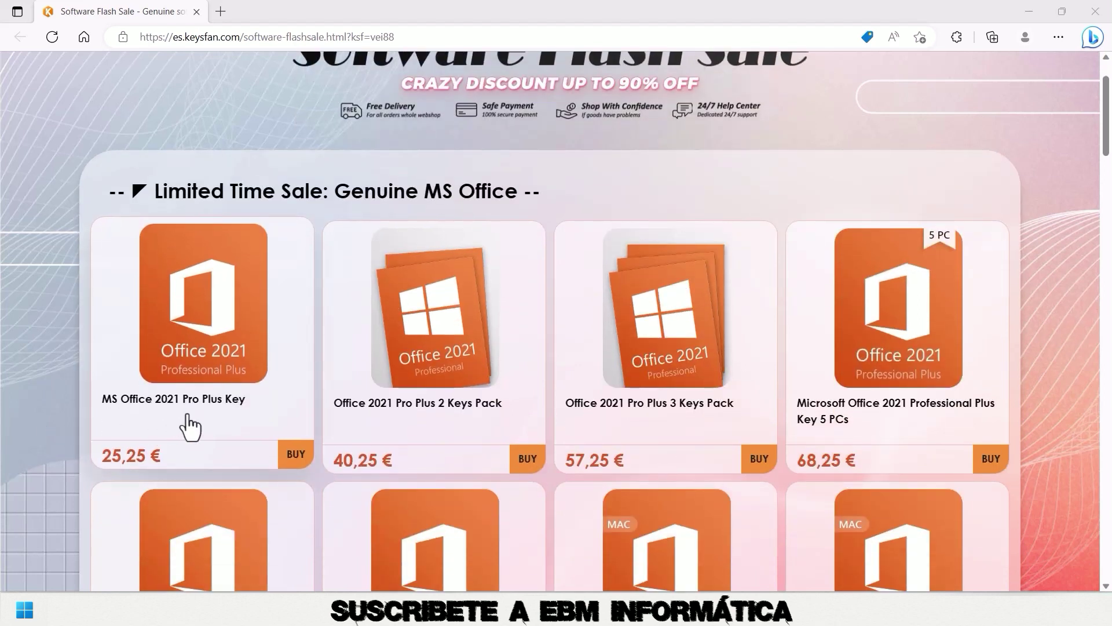
scroll(268, 267, "down", 1)
mouse_move(203, 301)
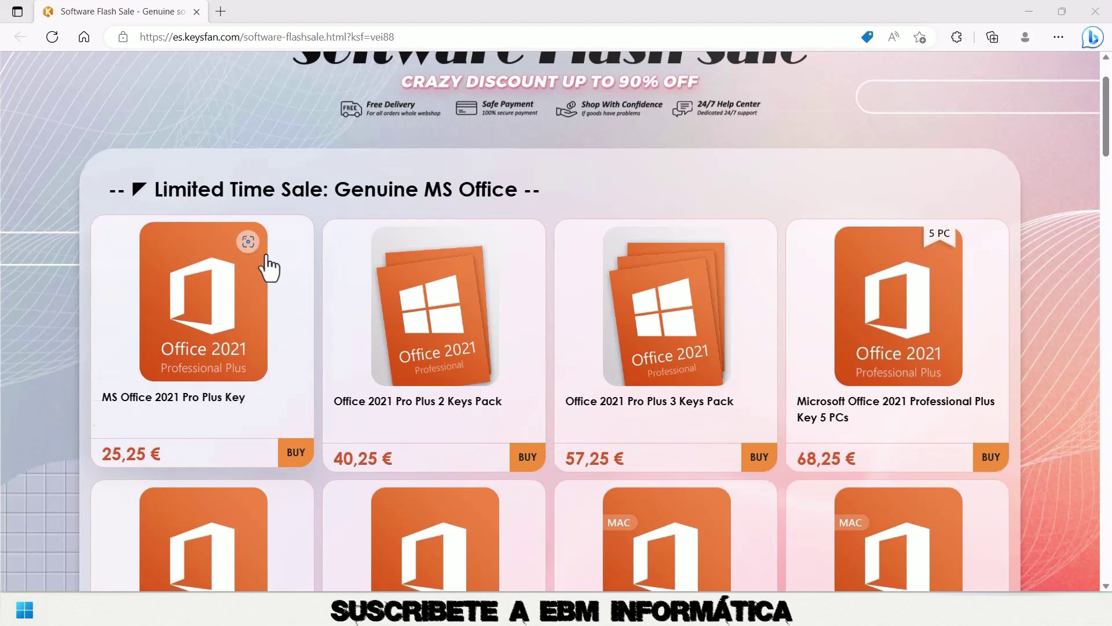
scroll(268, 268, "down", 1)
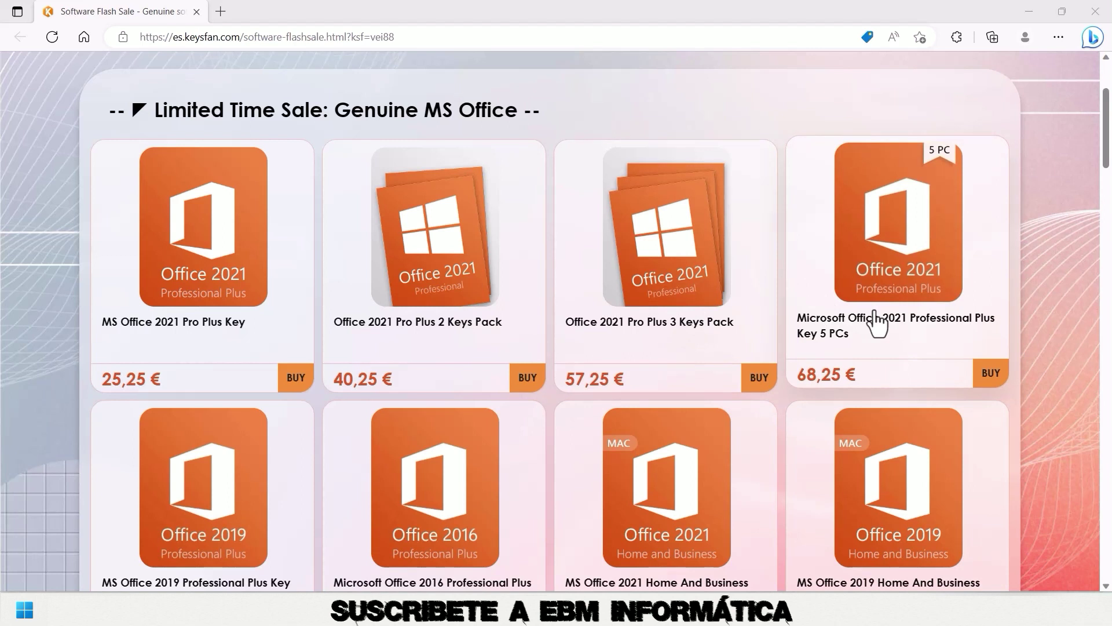
scroll(811, 316, "down", 4)
scroll(721, 304, "down", 5)
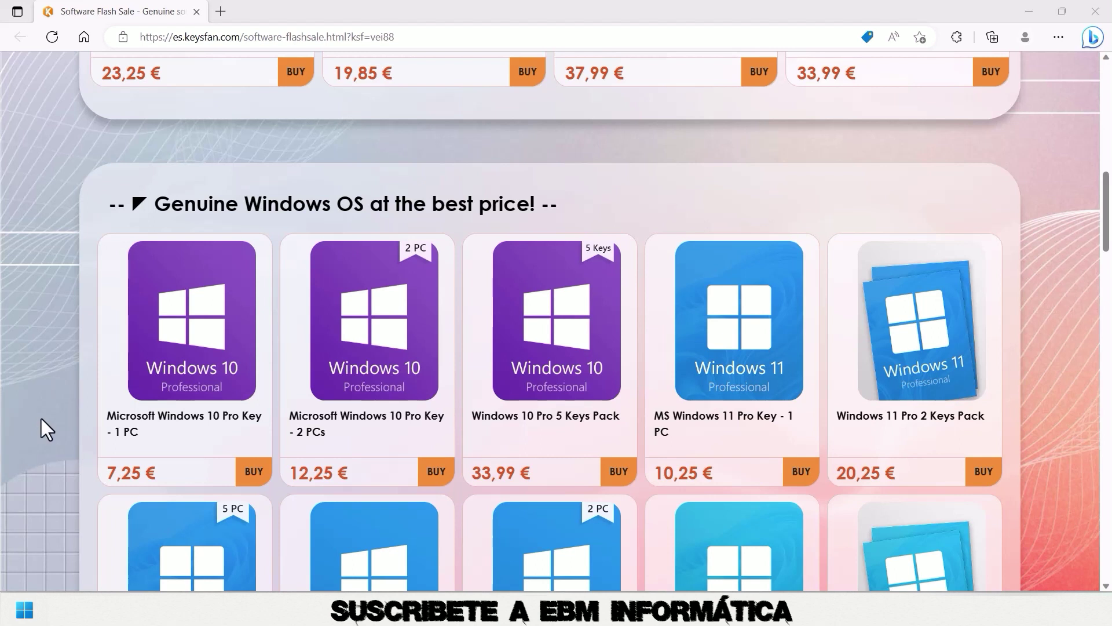
mouse_move(739, 330)
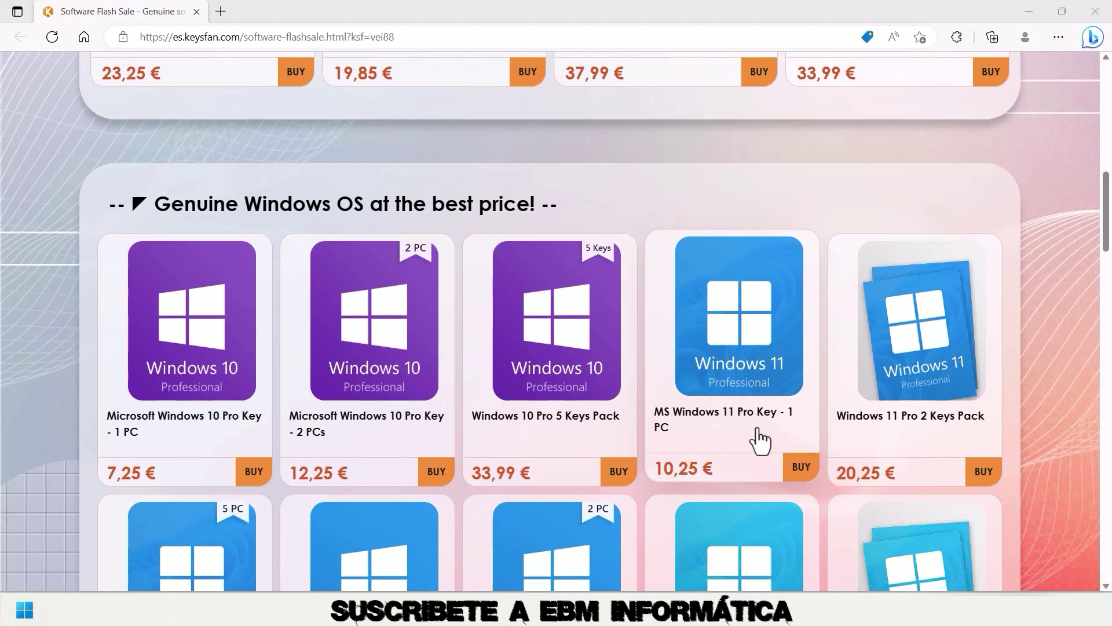
scroll(759, 440, "down", 4)
scroll(759, 441, "down", 5)
scroll(758, 440, "down", 3)
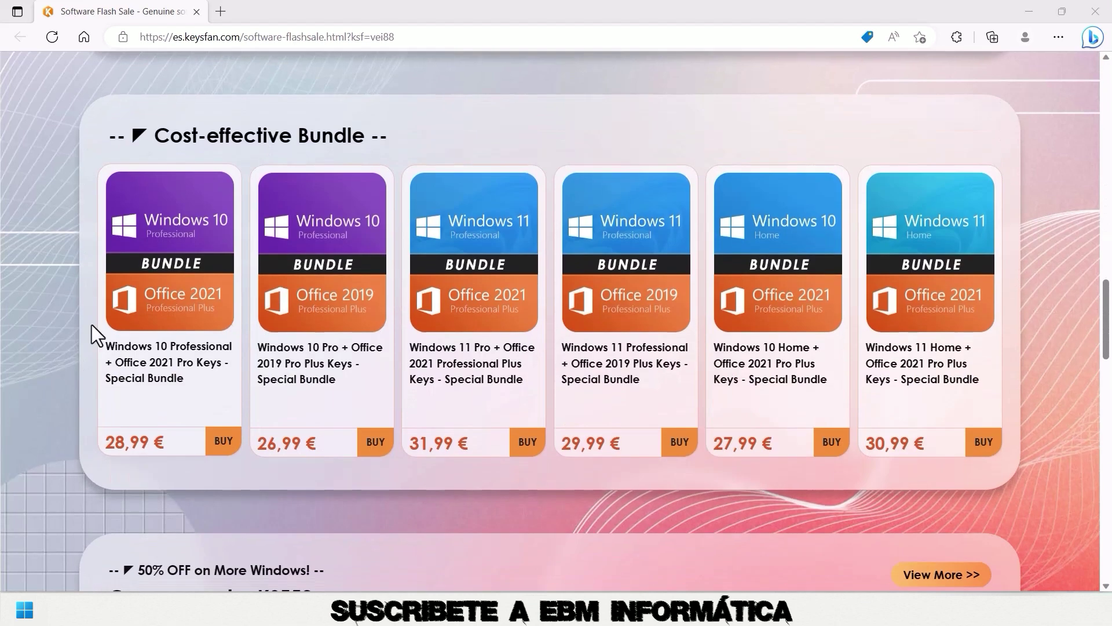
scroll(272, 336, "up", 1)
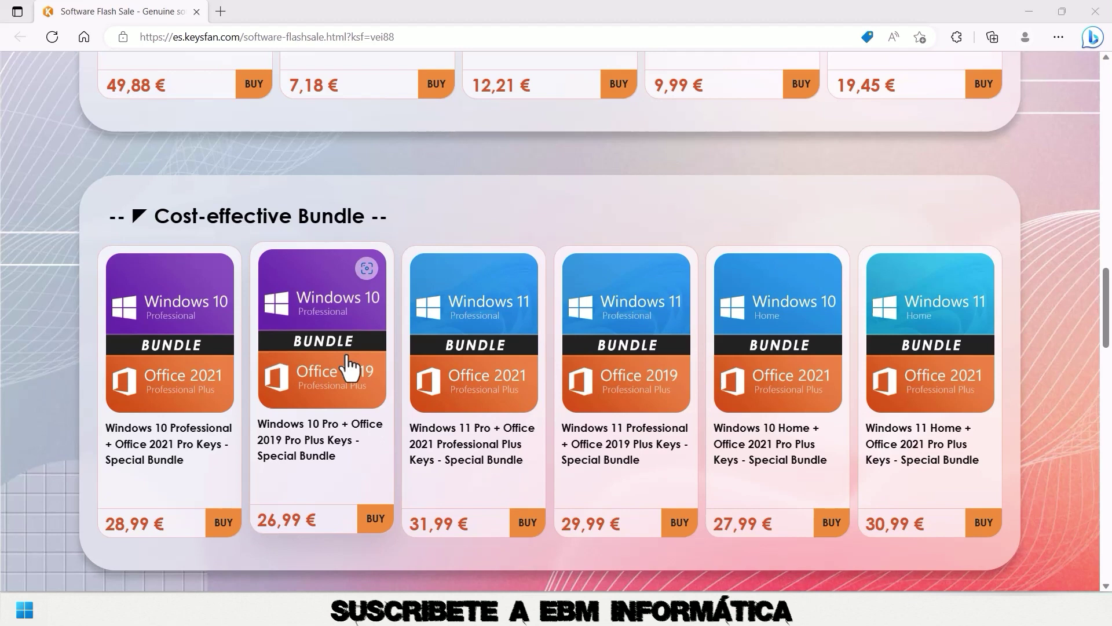
scroll(541, 393, "up", 5)
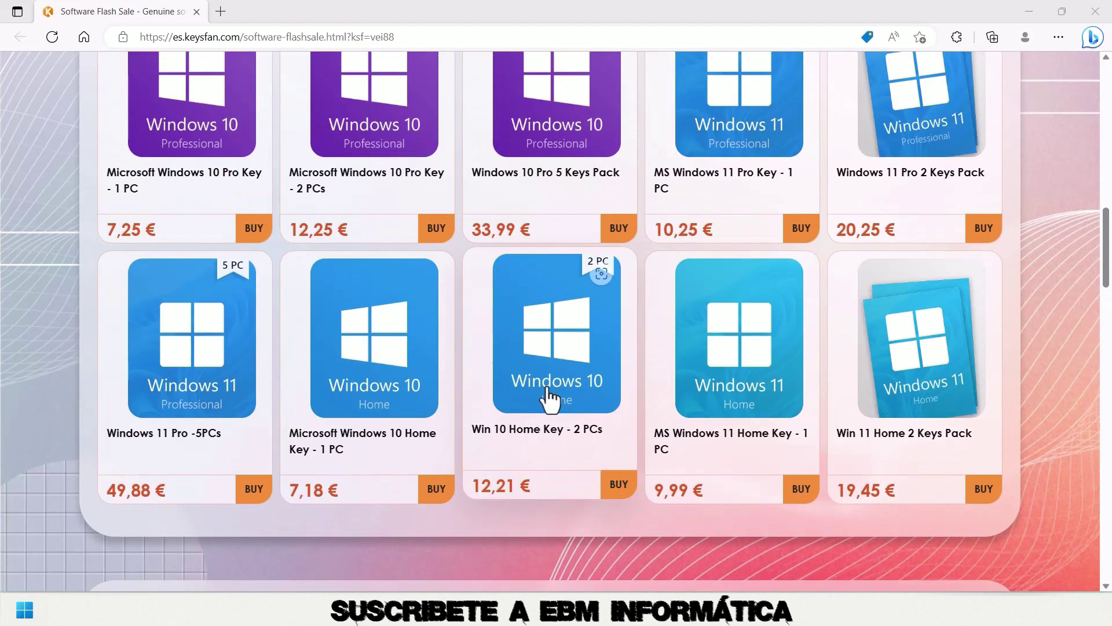
scroll(551, 388, "up", 4)
scroll(571, 390, "up", 4)
scroll(579, 389, "up", 3)
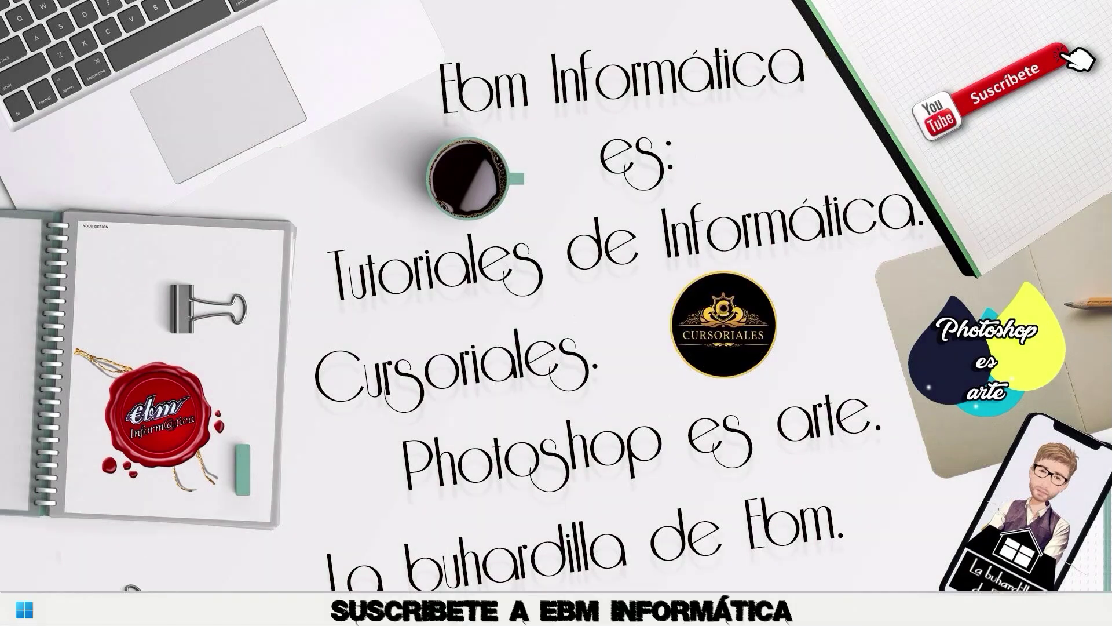
Launch Adobe Photoshop 2023 from the Windows Start menu search.
key("super")
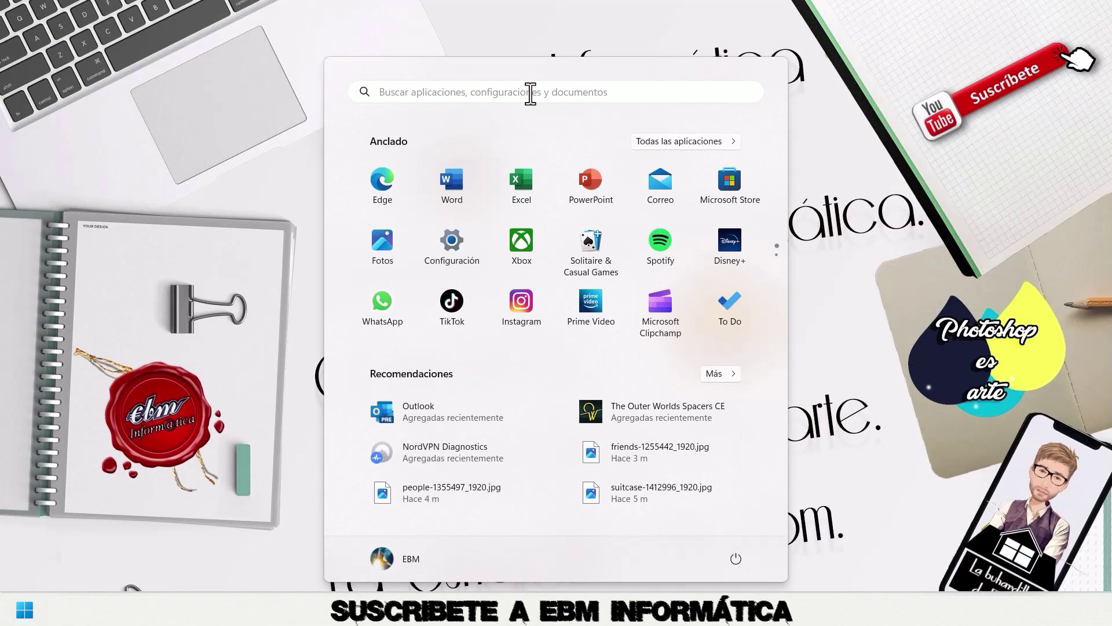
left_click(529, 93)
left_click(397, 191)
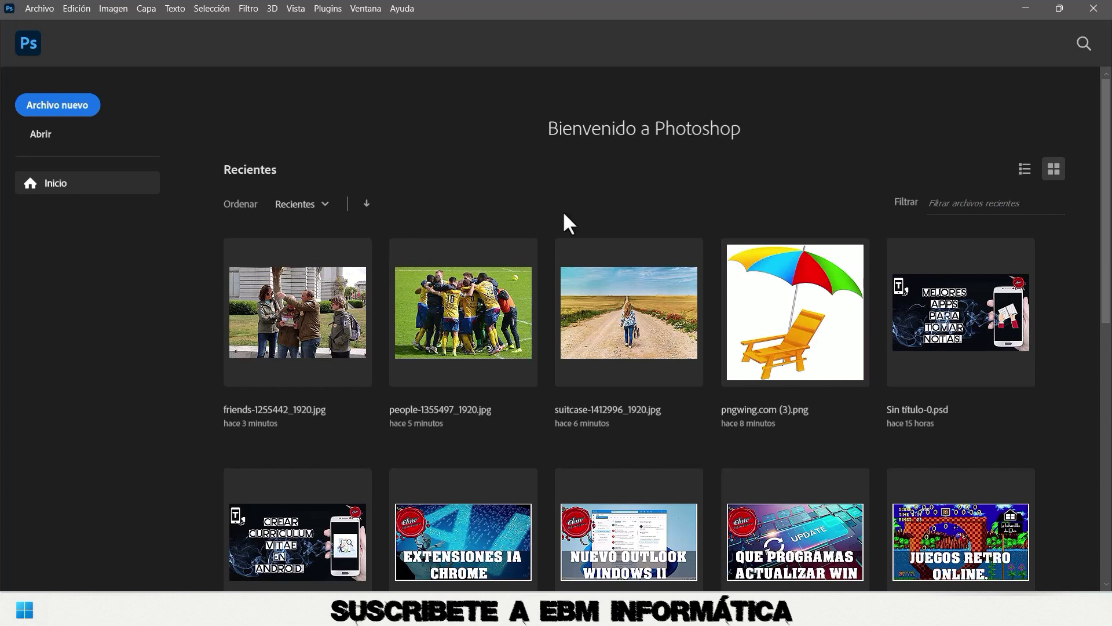
Open suitcase-1412996_1920.jpg from recent files, accept the missing-profile warning, and choose the Horizontal Type tool.
left_click(645, 331)
left_click(654, 279)
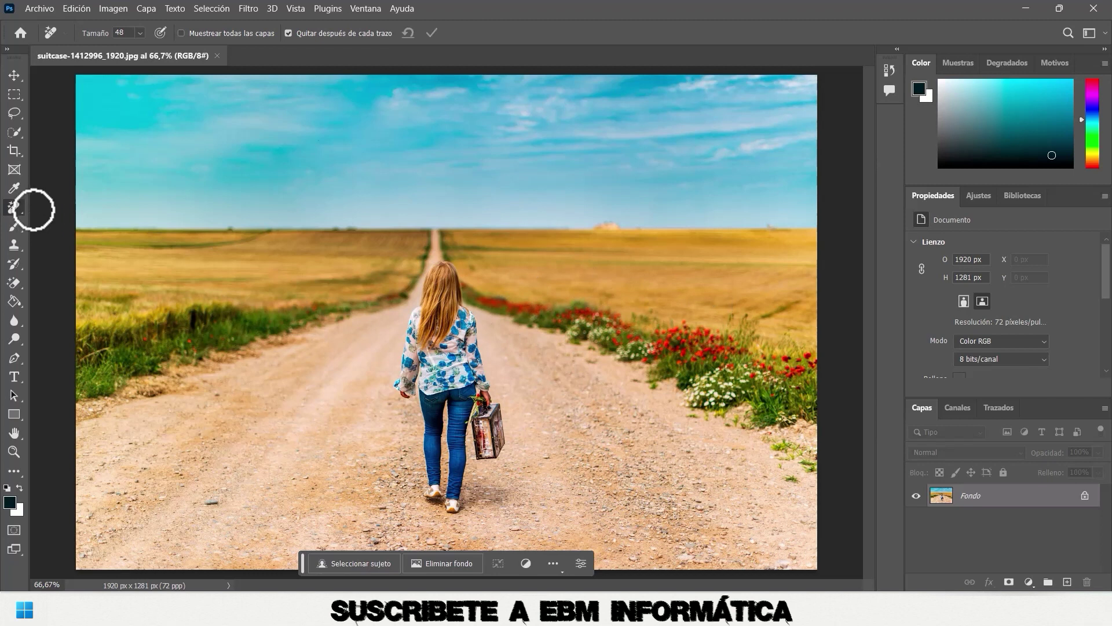
right_click(11, 203)
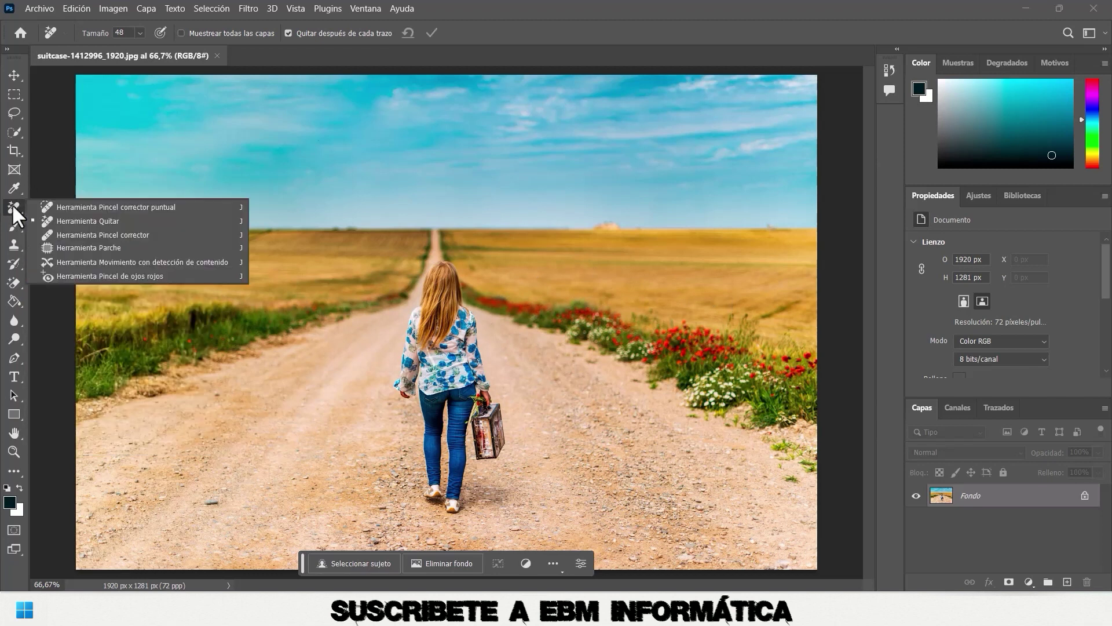
left_click(536, 17)
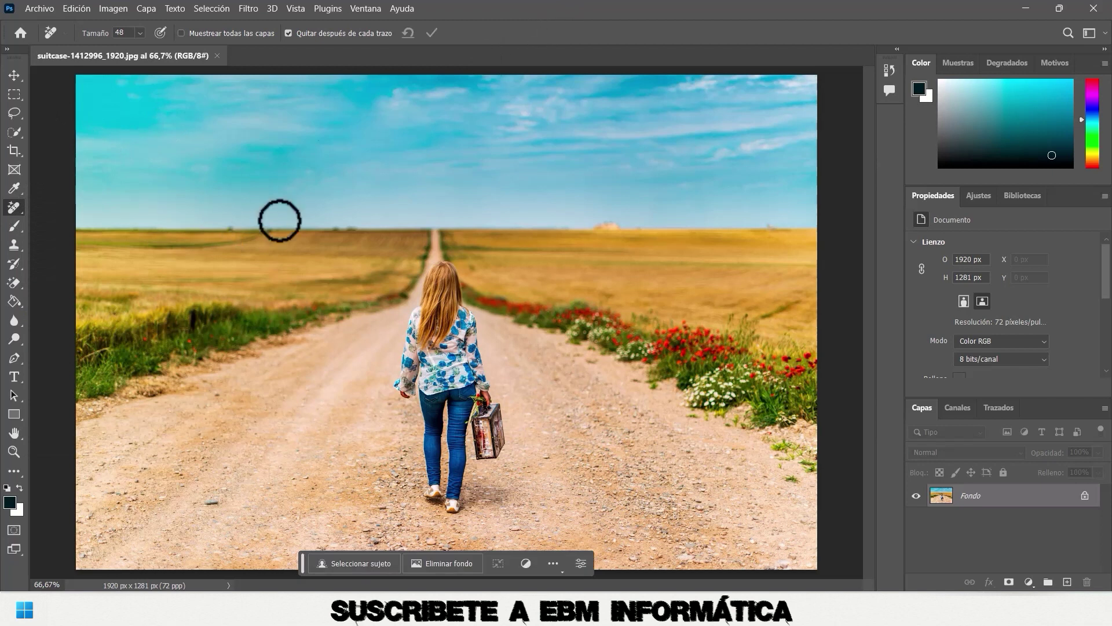
left_click(14, 376)
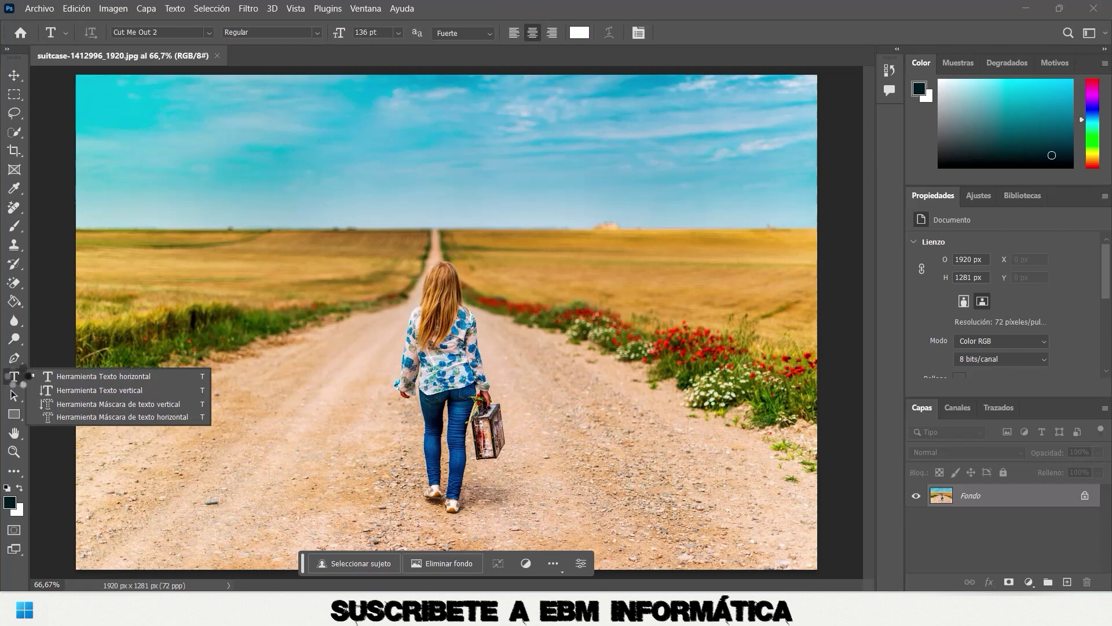
Add white GJGHJGHJGJ text over the sky in 136 pt Cut Me Out 2.
left_click(323, 159)
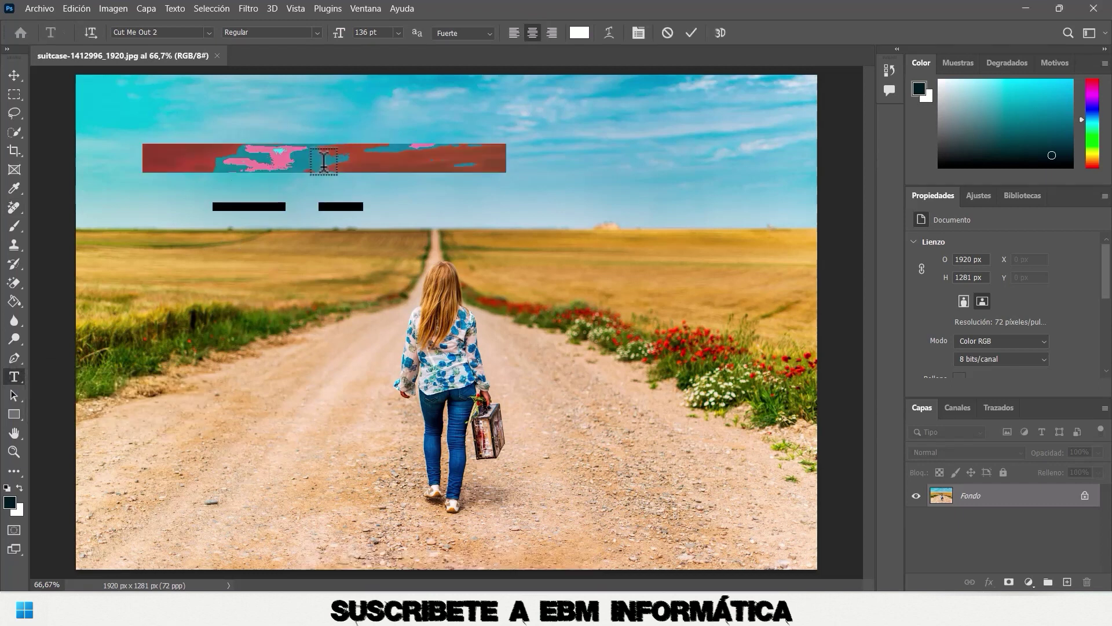
type("GJGHJGHJGJ")
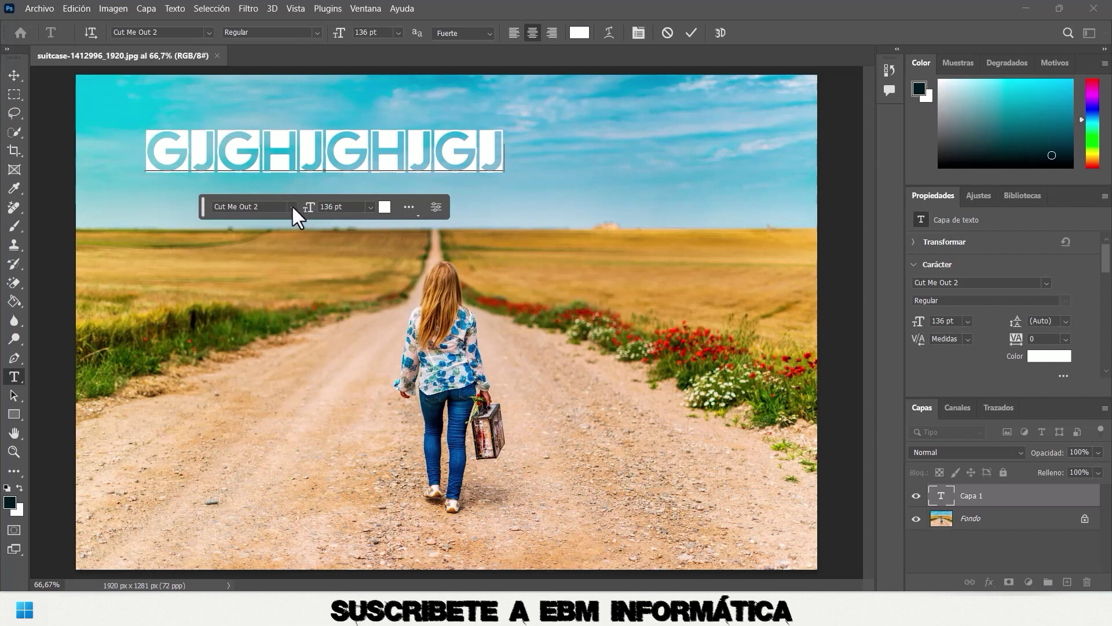
left_click(291, 205)
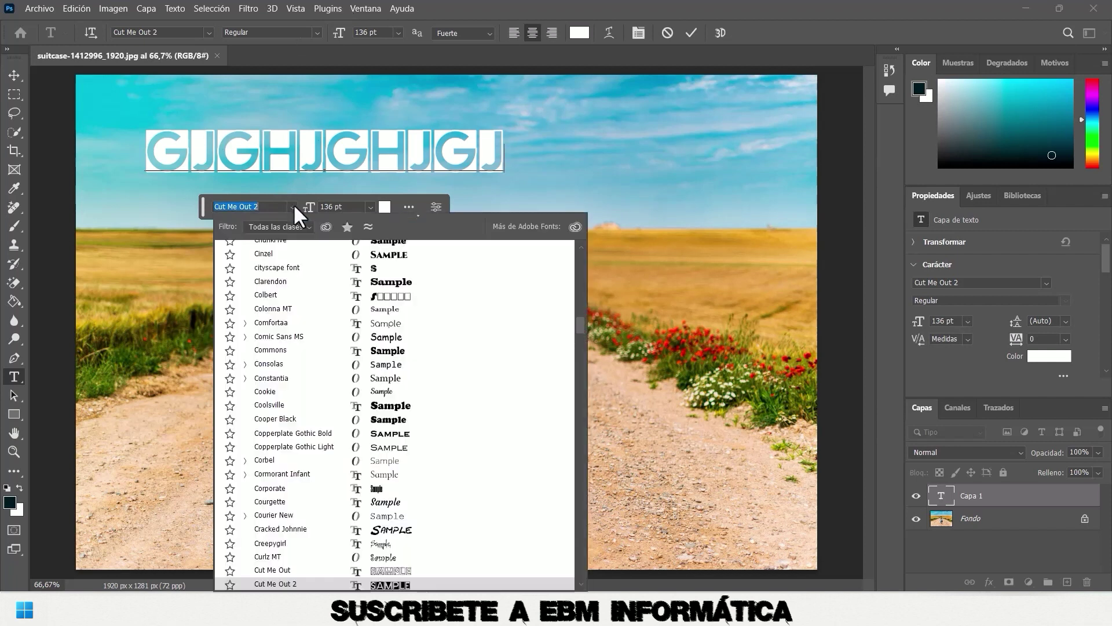
left_click(279, 404)
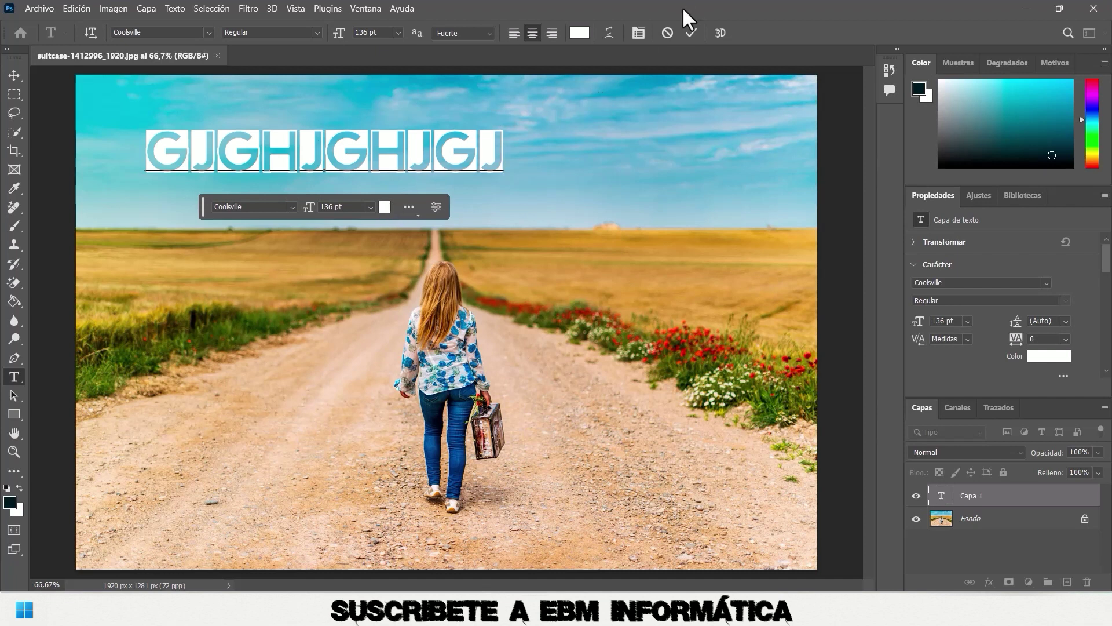
left_click(689, 34)
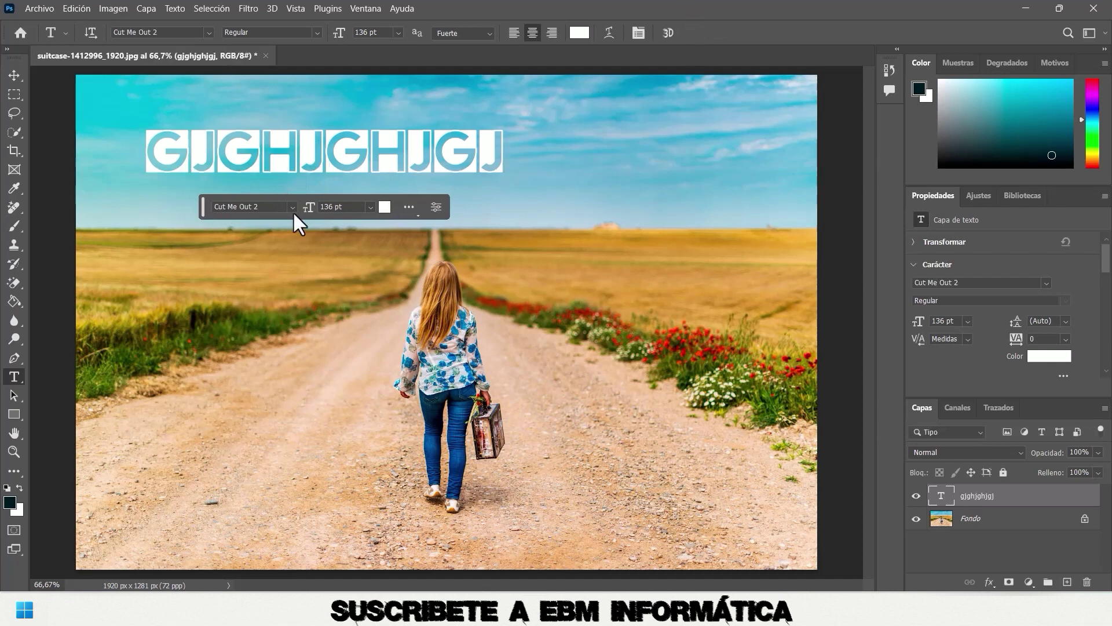
left_click(408, 207)
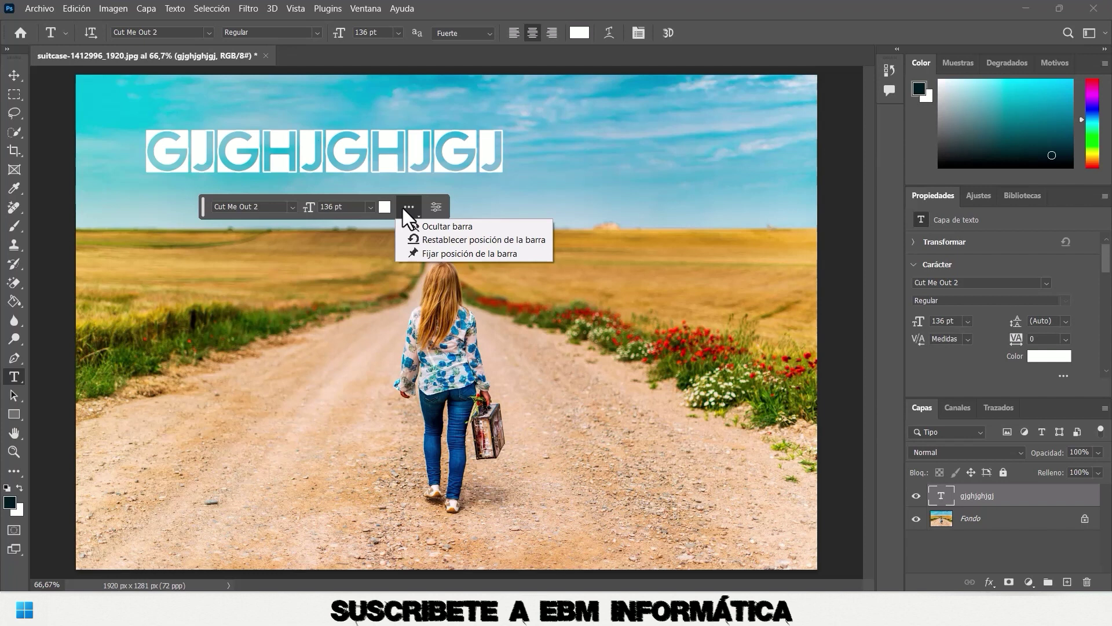
Dismiss the text bar's options menu and show the text layer's transform frame with Move.
left_click(481, 239)
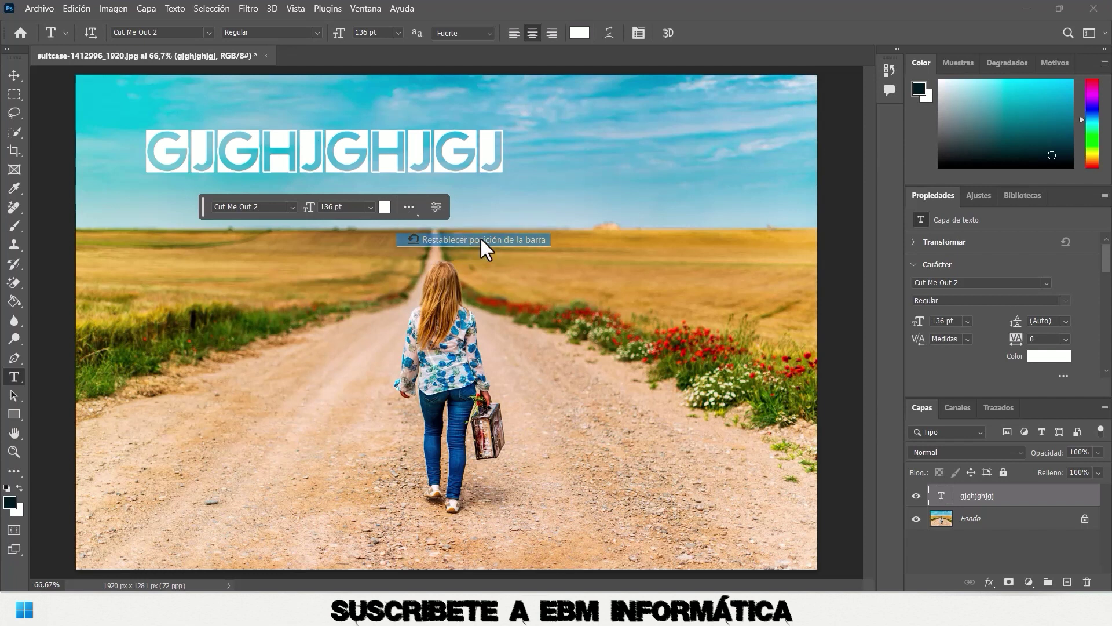
left_click(408, 207)
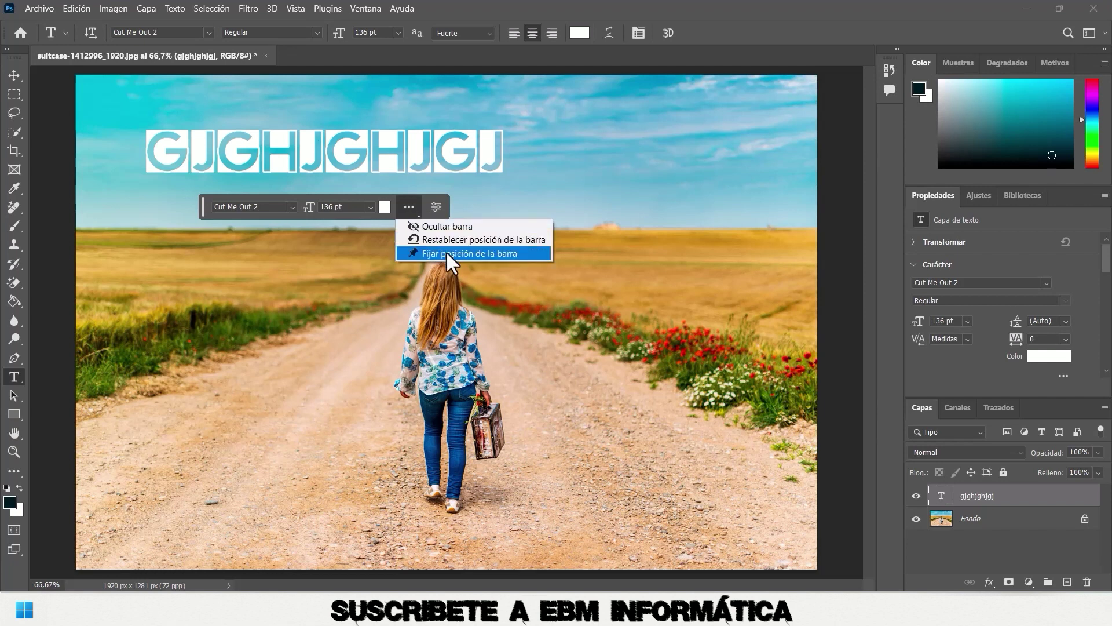
left_click(433, 204)
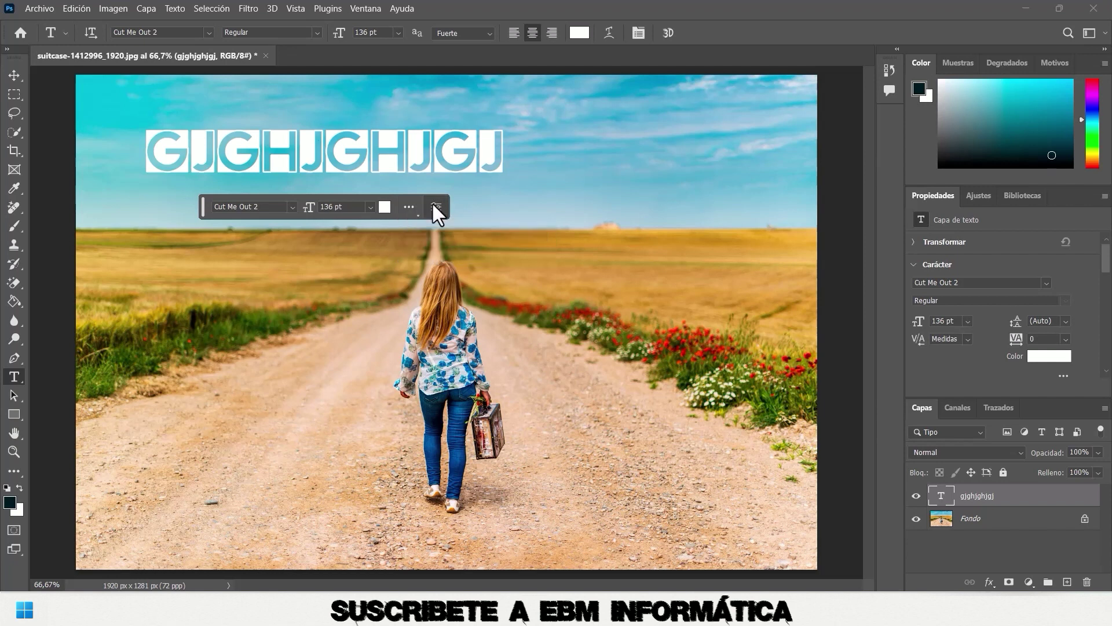
left_click(437, 205)
left_click(14, 76)
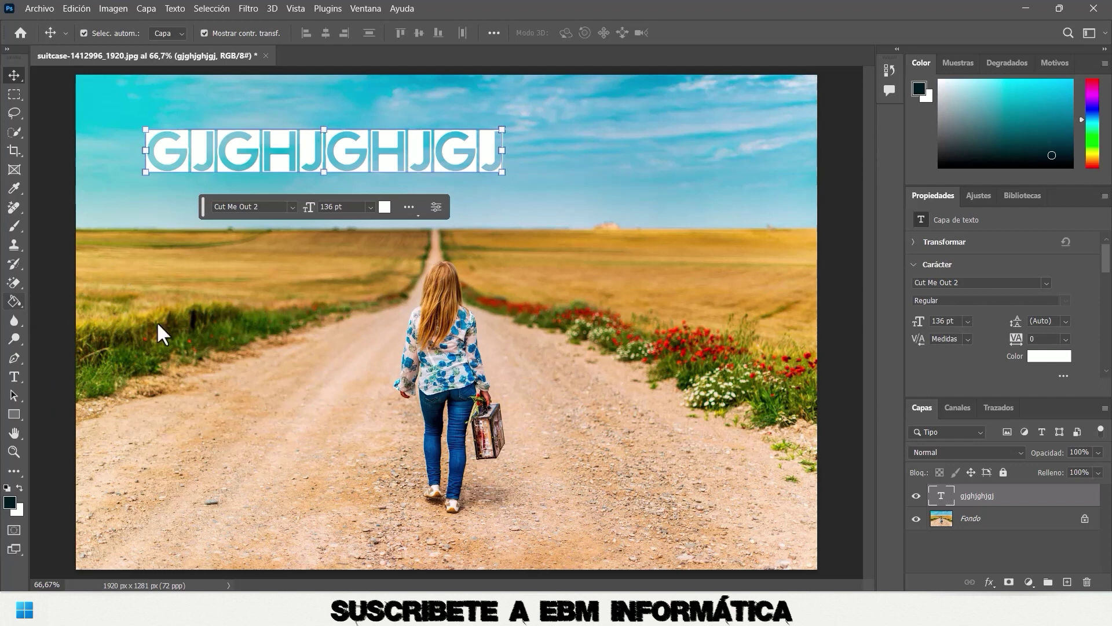
Select the Fondo background layer and dismiss the task bar menu and Properties tip.
key("shift+g")
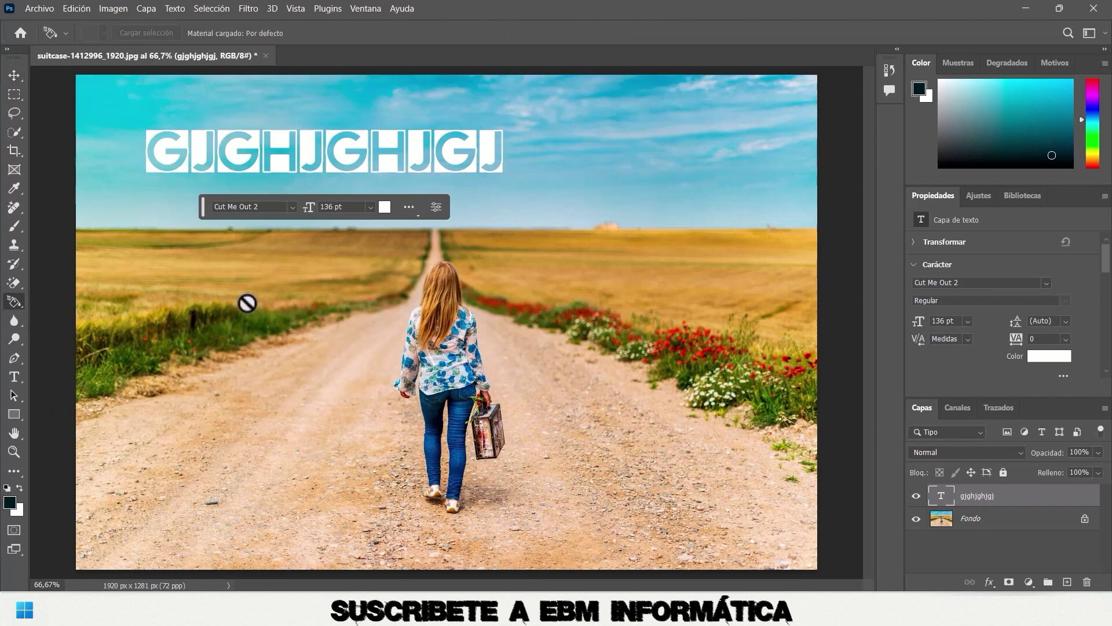
left_click(1013, 519)
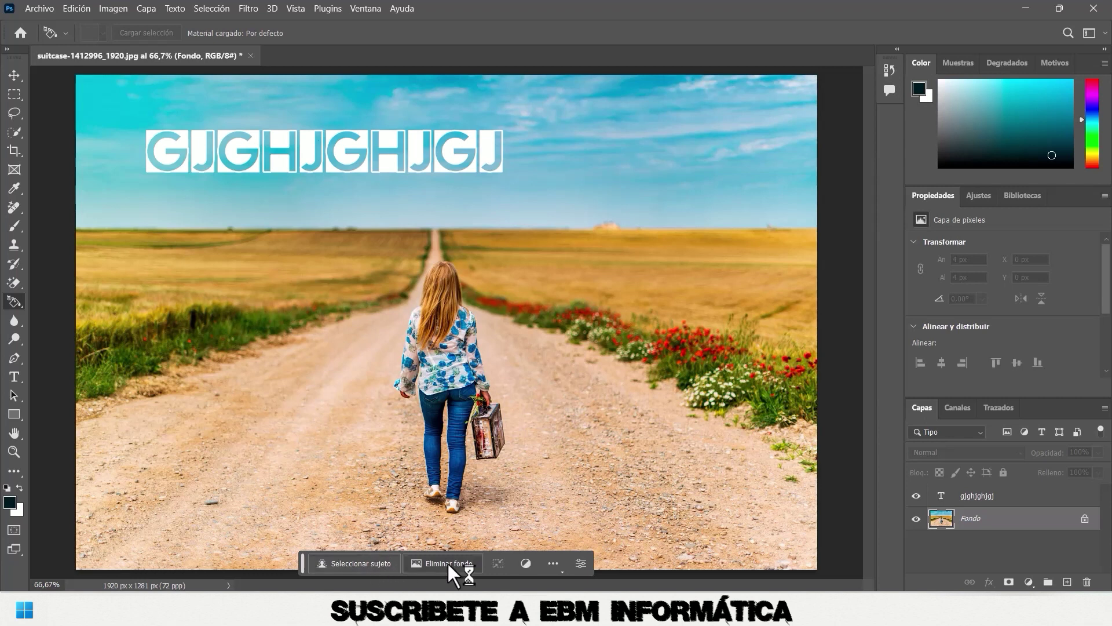
left_click(548, 562)
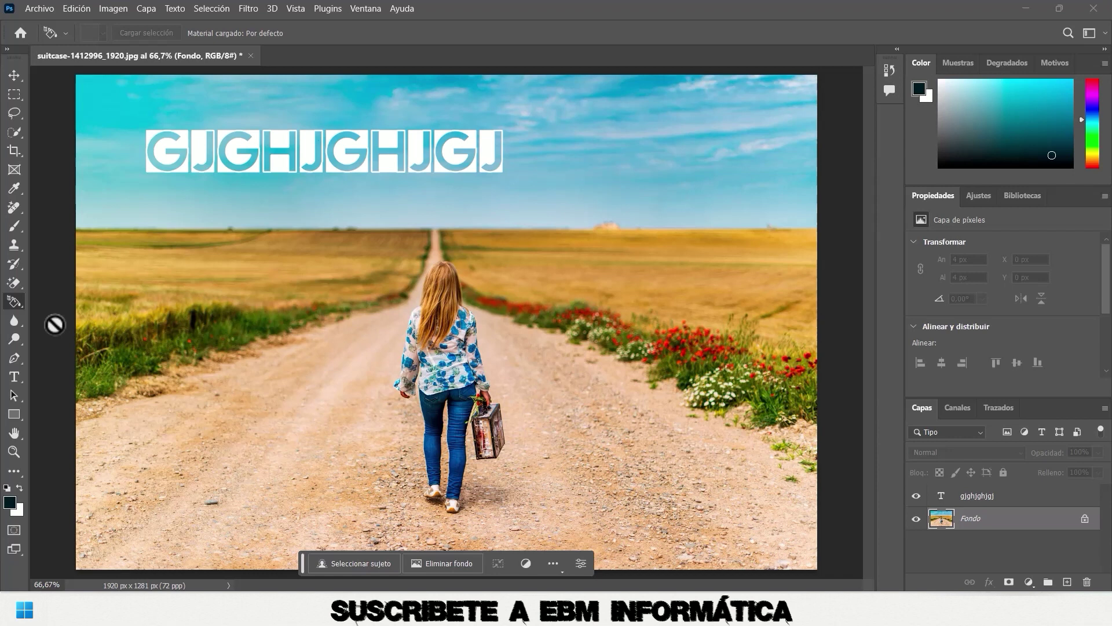
left_click(581, 562)
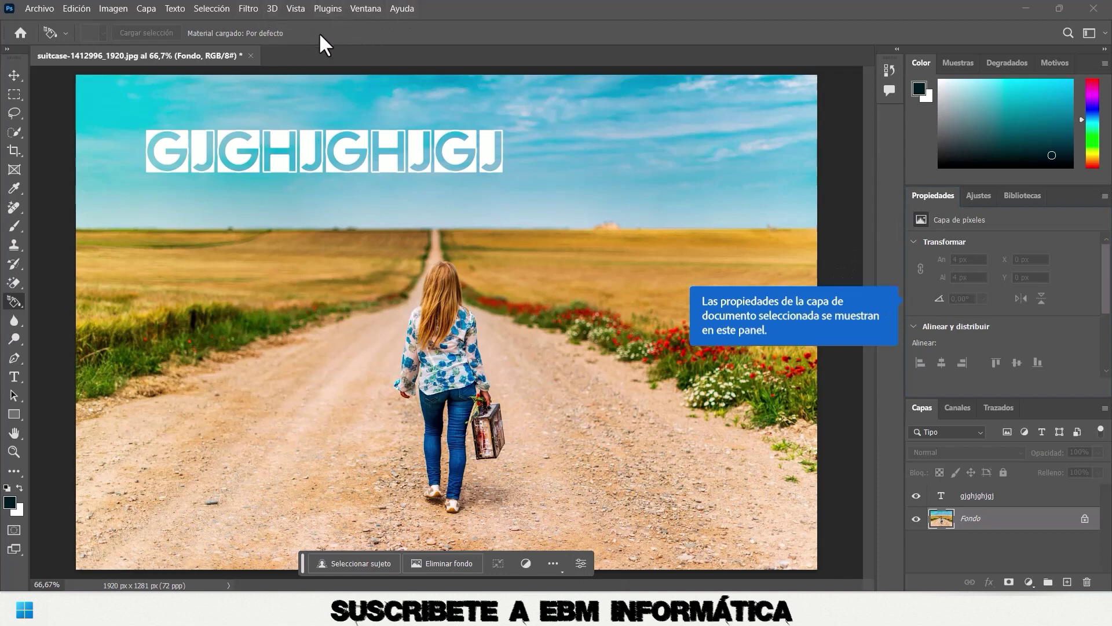
left_click(851, 345)
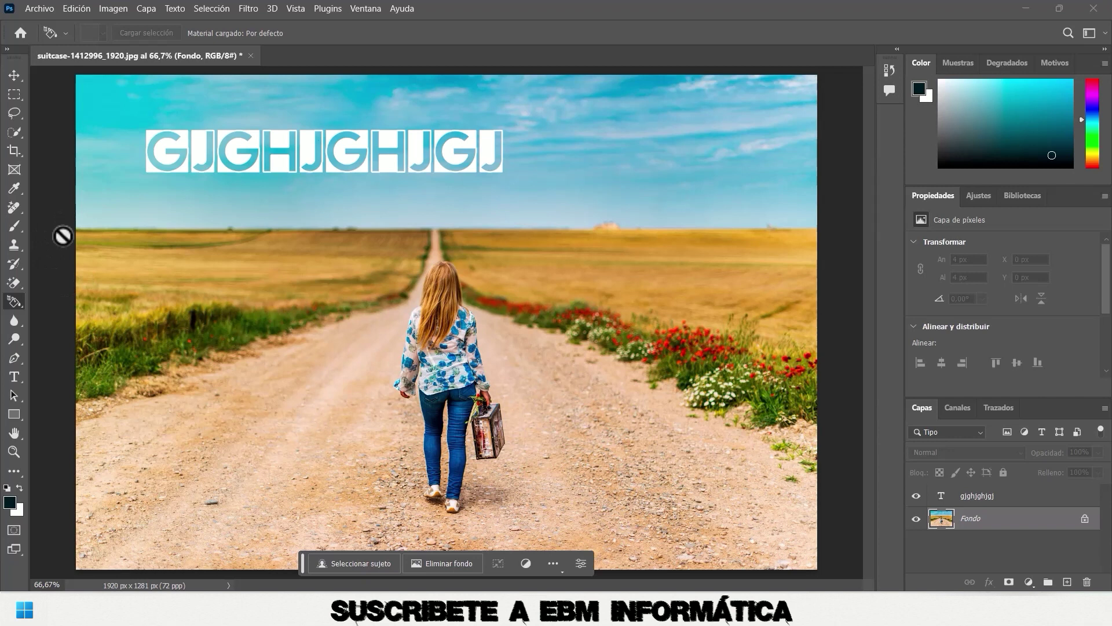
Switch to the Gradient Tool and delete the GJGHJGHJGJ text layer.
right_click(16, 302)
left_click(48, 297)
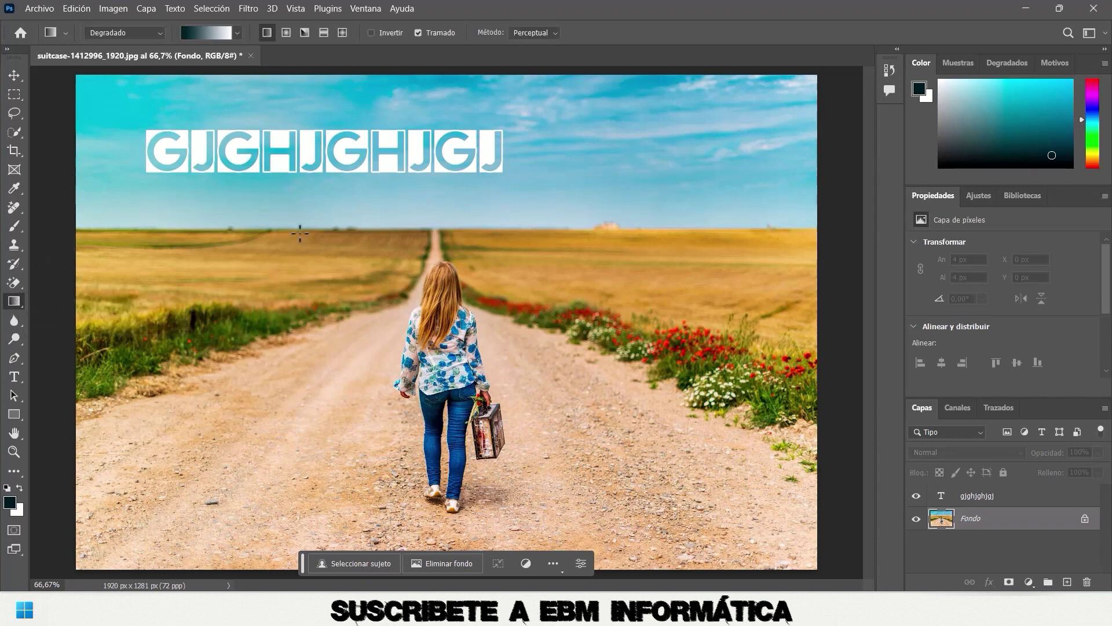
left_click(1007, 496)
key("Delete")
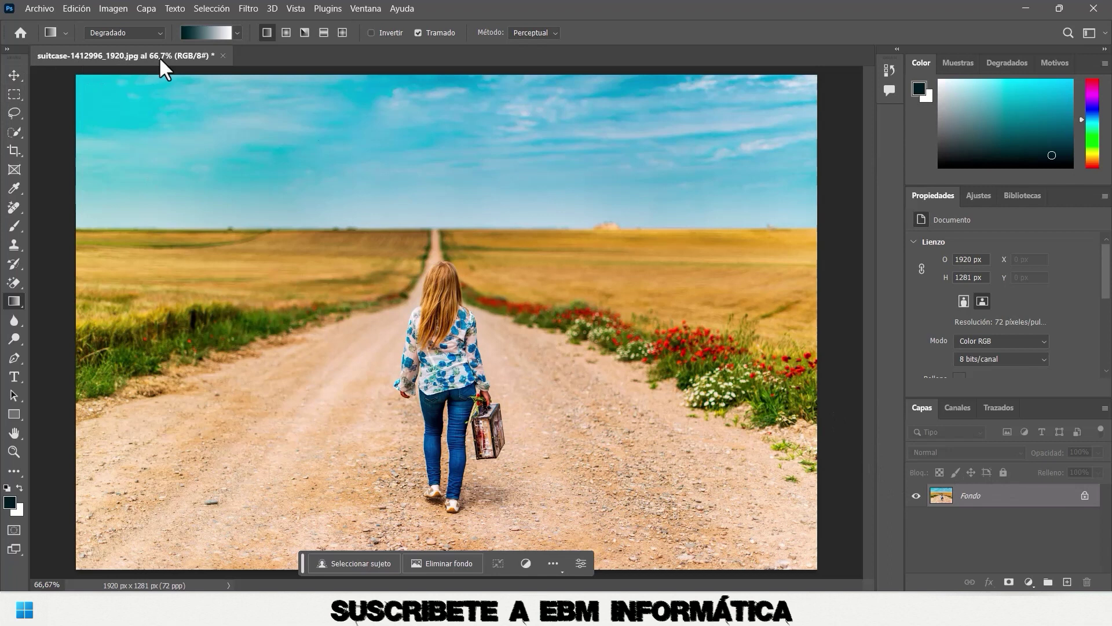
Draw a trial Basics Foreground to Background gradient down the canvas, adjust its handles, then undo it.
left_click(237, 32)
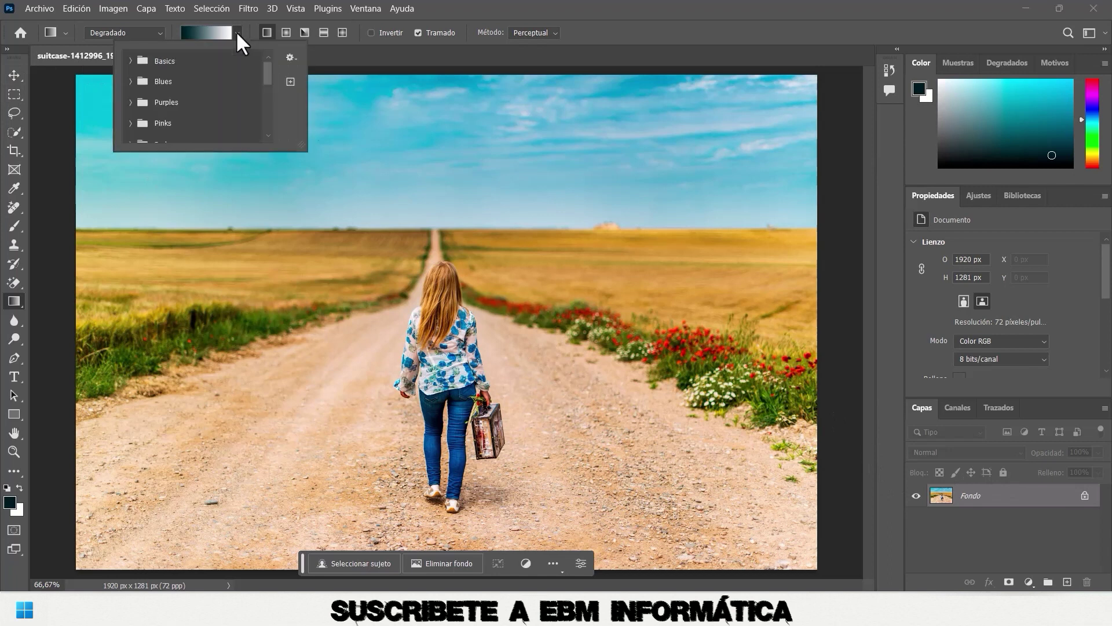
left_click(131, 60)
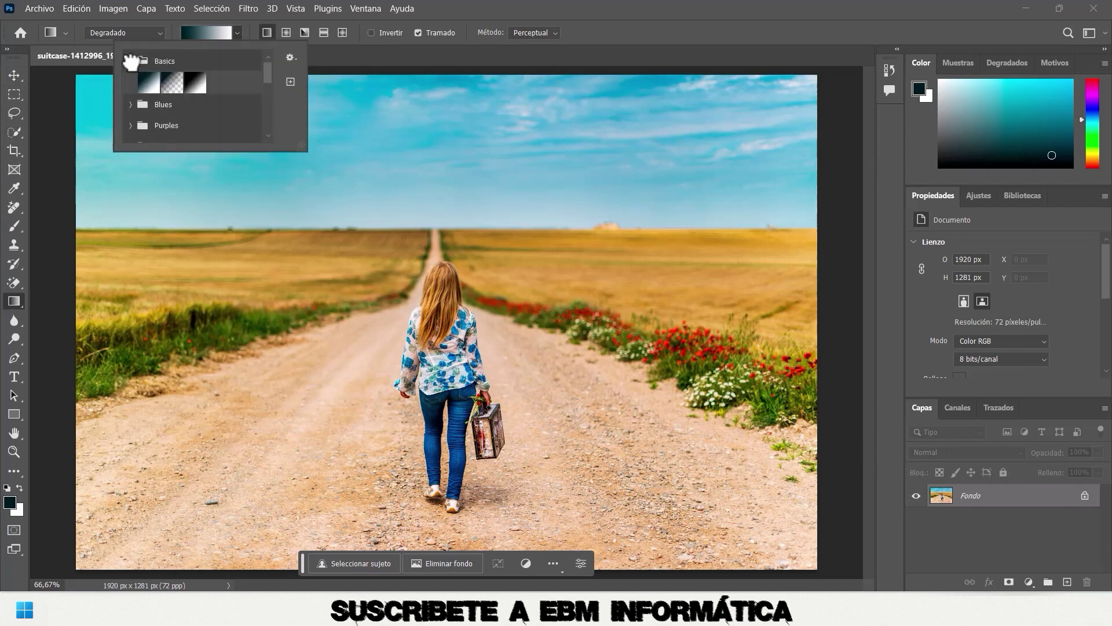
left_click(149, 87)
left_click(372, 58)
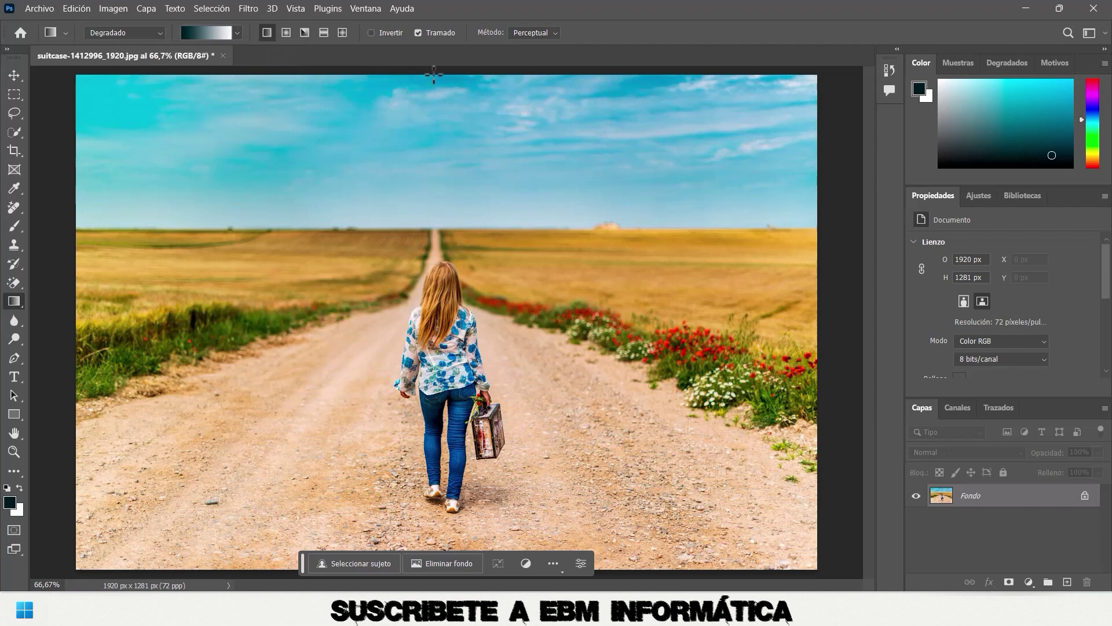
mouse_move(435, 76)
left_mouse_down()
mouse_move(442, 570)
mouse_move(435, 417)
mouse_move(447, 228)
mouse_move(429, 322)
mouse_move(425, 571)
mouse_move(443, 412)
left_mouse_up()
left_click_drag(460, 213, 440, 565)
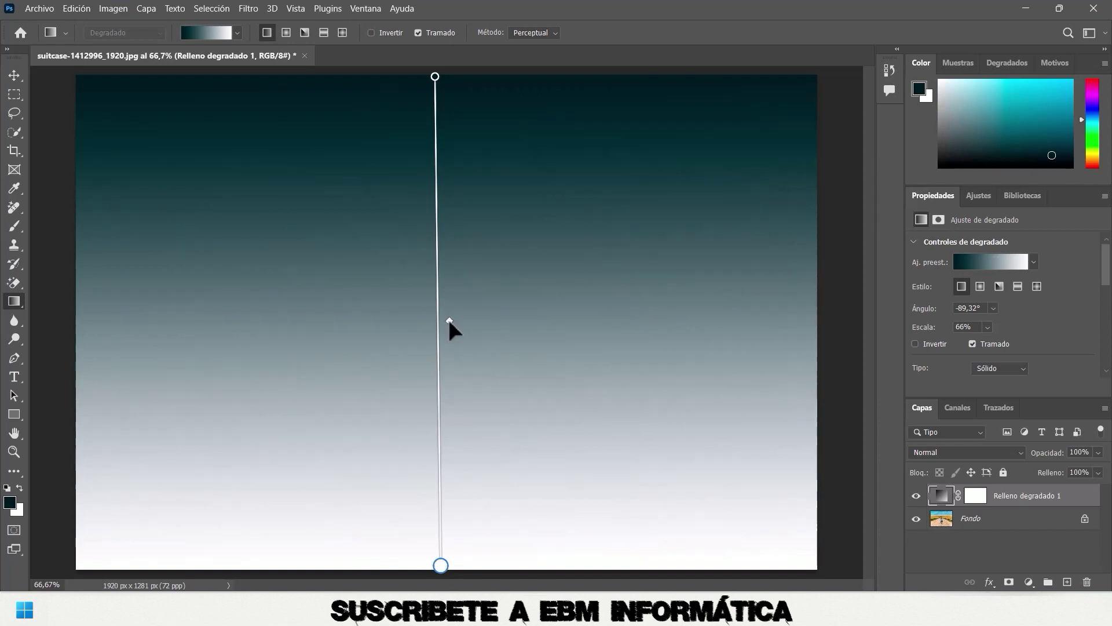
mouse_move(449, 320)
left_mouse_down()
mouse_move(462, 153)
mouse_move(504, 150)
mouse_move(494, 231)
mouse_move(418, 246)
mouse_move(423, 257)
left_mouse_up()
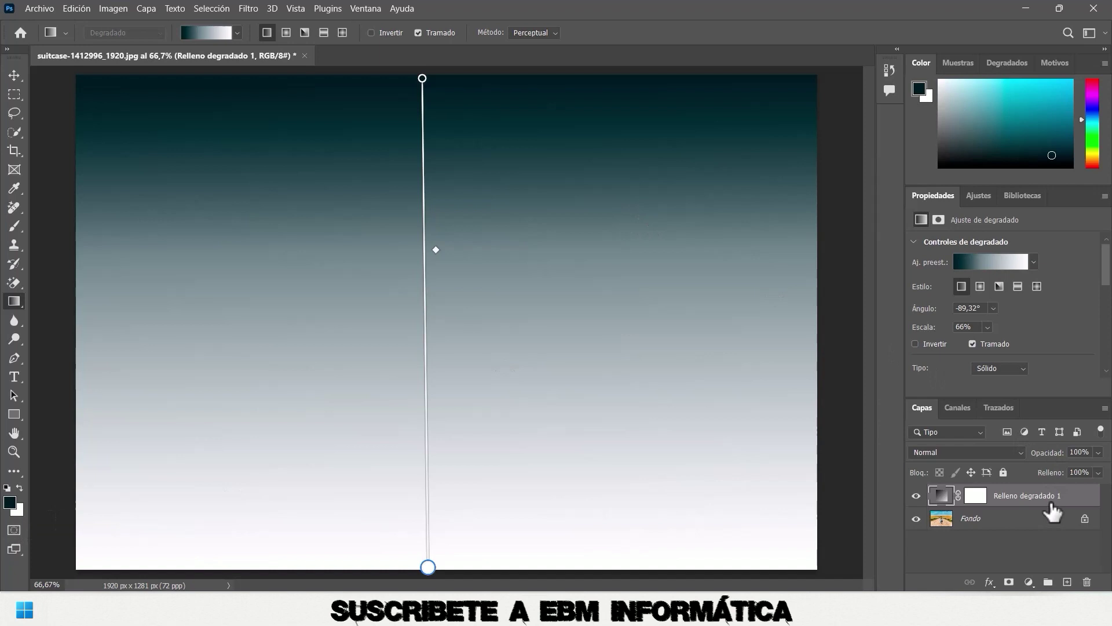
key("ctrl+z")
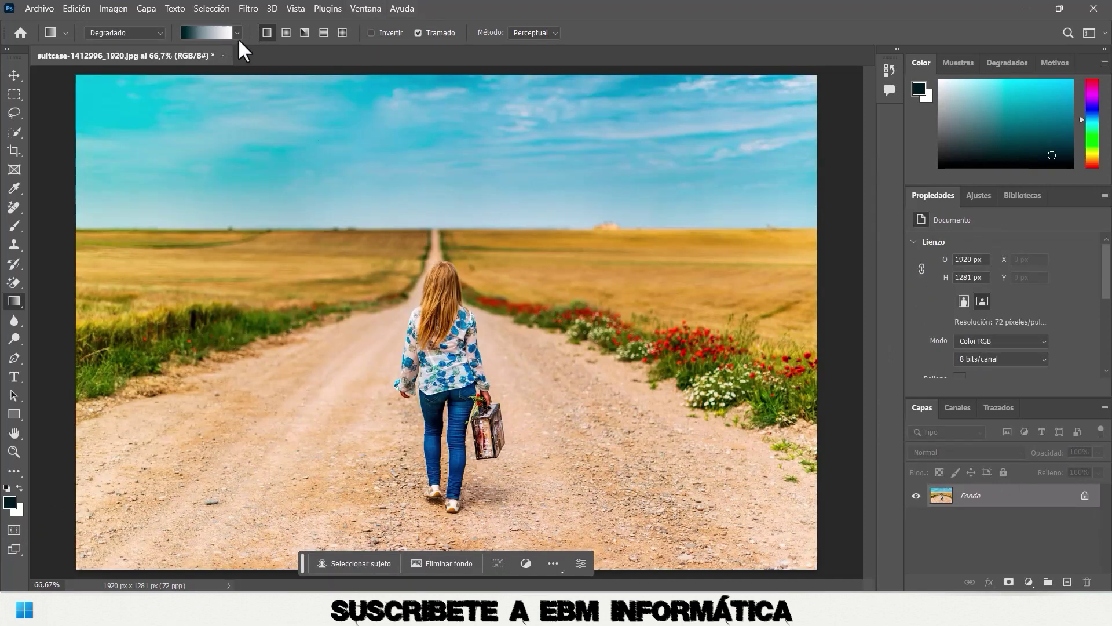
Apply the Basics colour-to-transparent gradient from the top to the bottom of the canvas.
left_click(236, 33)
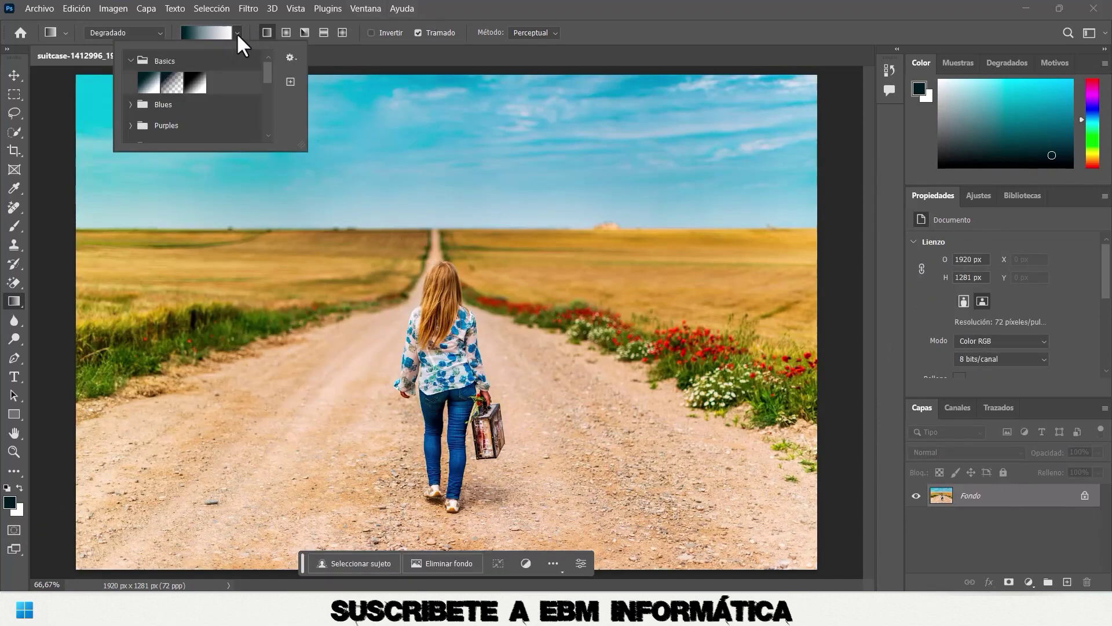
left_click(172, 85)
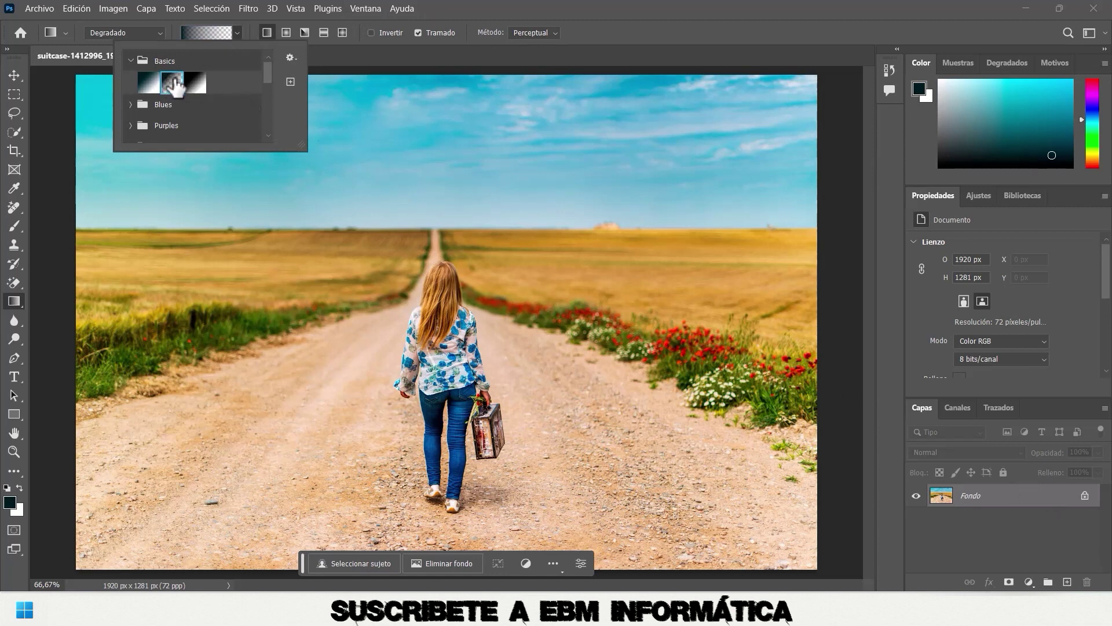
left_click(420, 50)
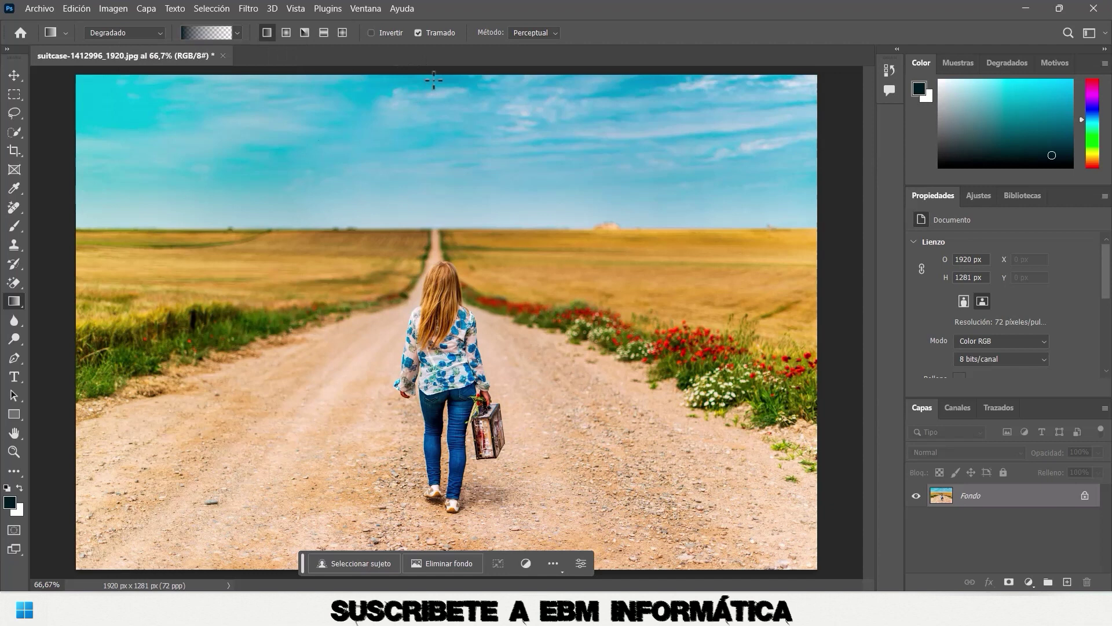
mouse_move(436, 77)
left_mouse_down()
mouse_move(424, 199)
mouse_move(438, 576)
left_mouse_up()
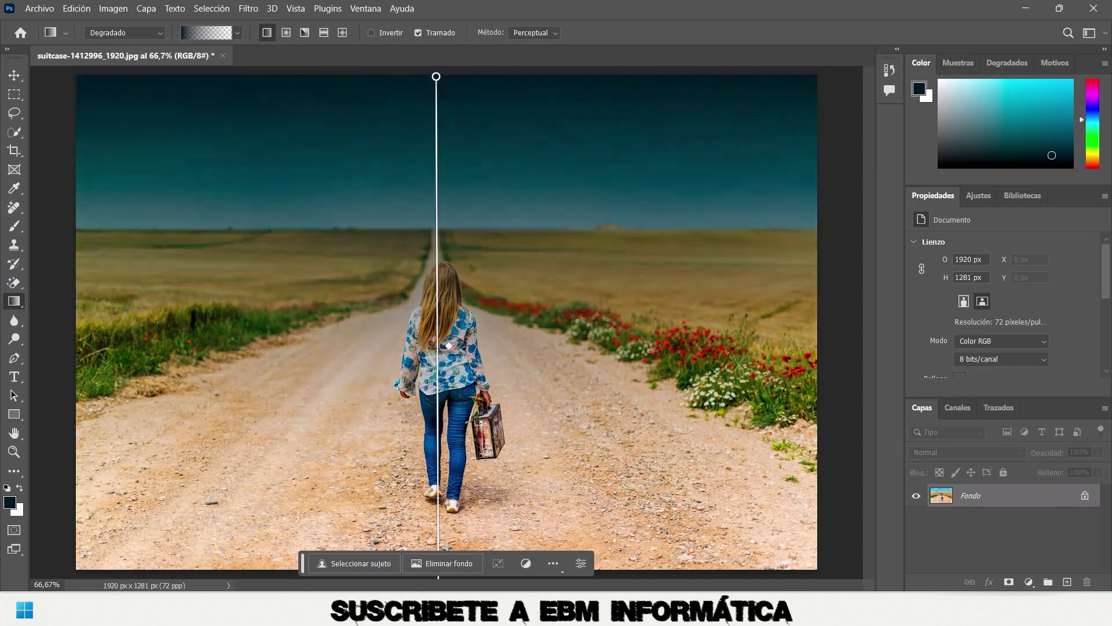
left_click_drag(437, 576, 440, 556)
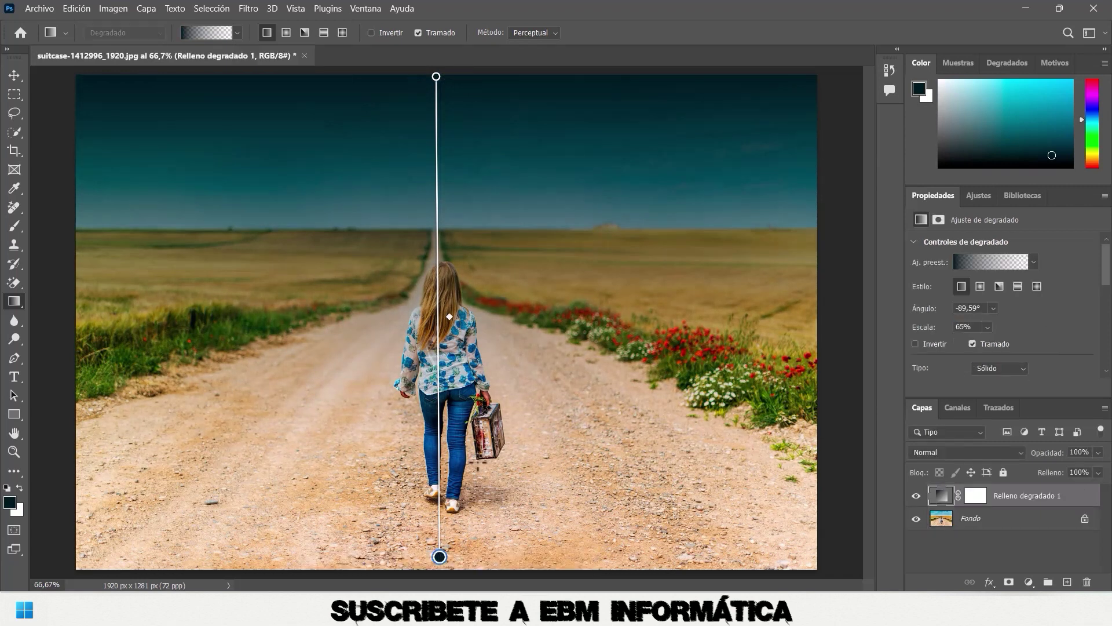
Recolour the gradient's bottom stop dark green and nudge it toward the canvas bottom.
double_click(439, 556)
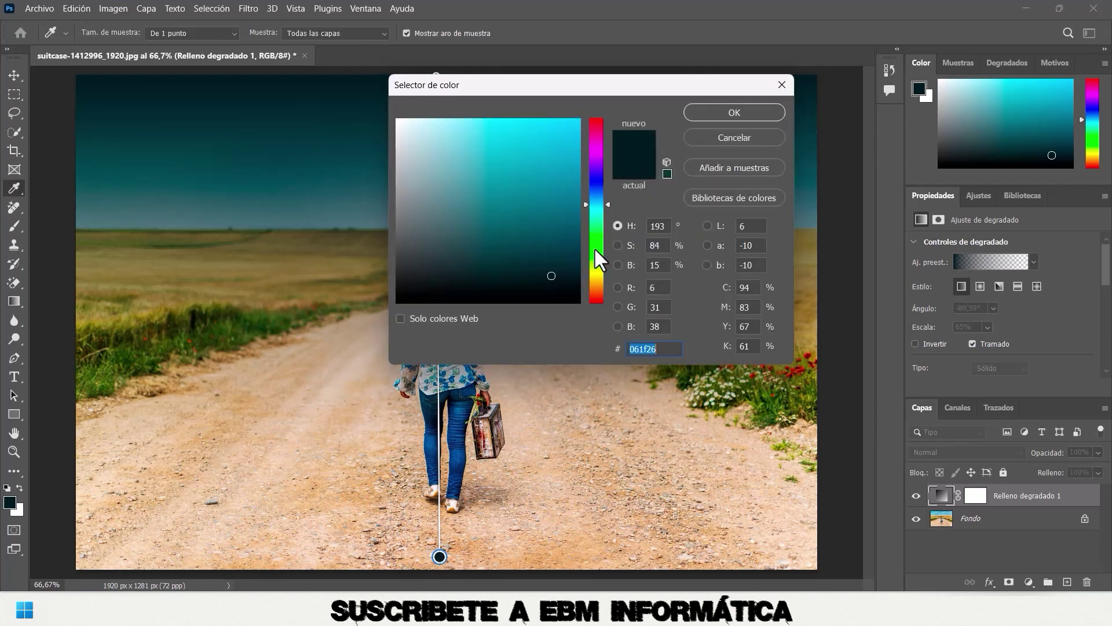
left_click(595, 248)
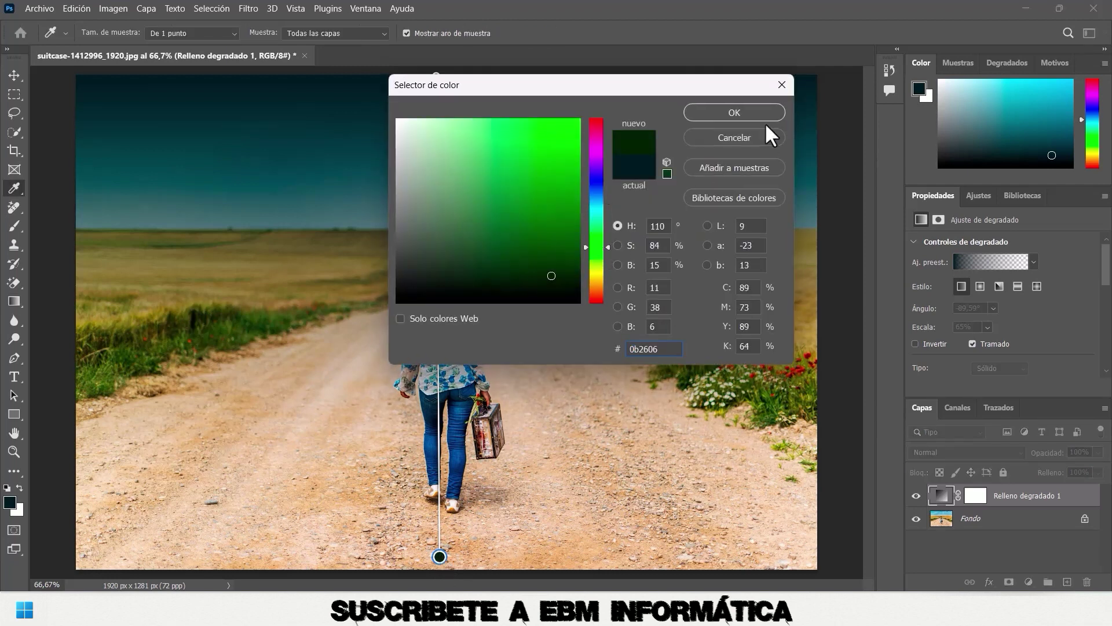
left_click(759, 111)
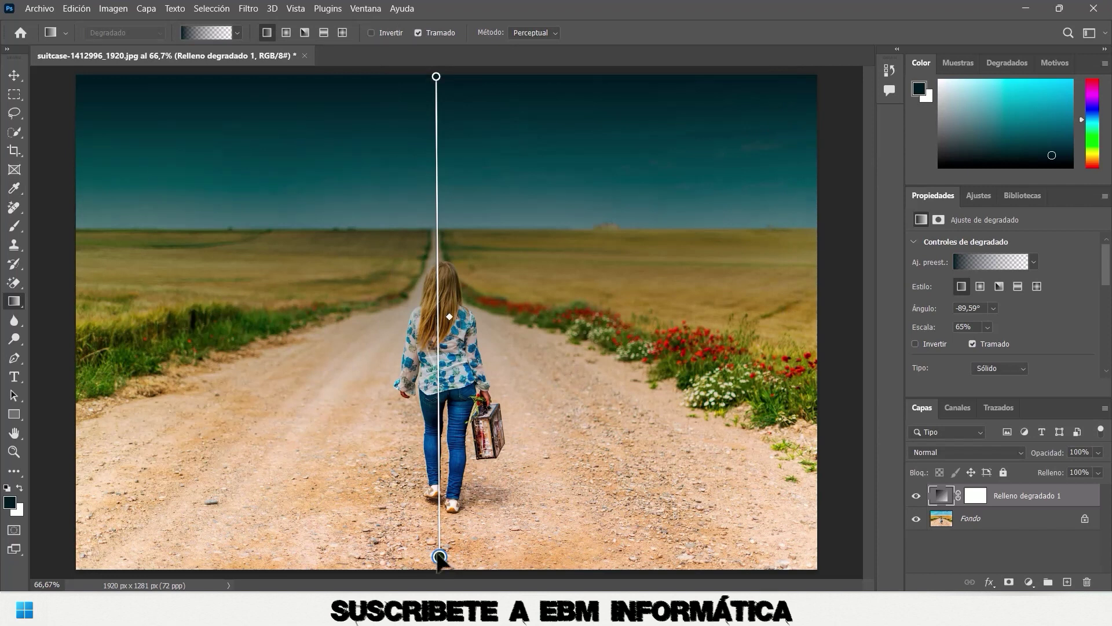
mouse_move(439, 556)
left_mouse_down()
mouse_move(434, 316)
mouse_move(437, 568)
left_mouse_up()
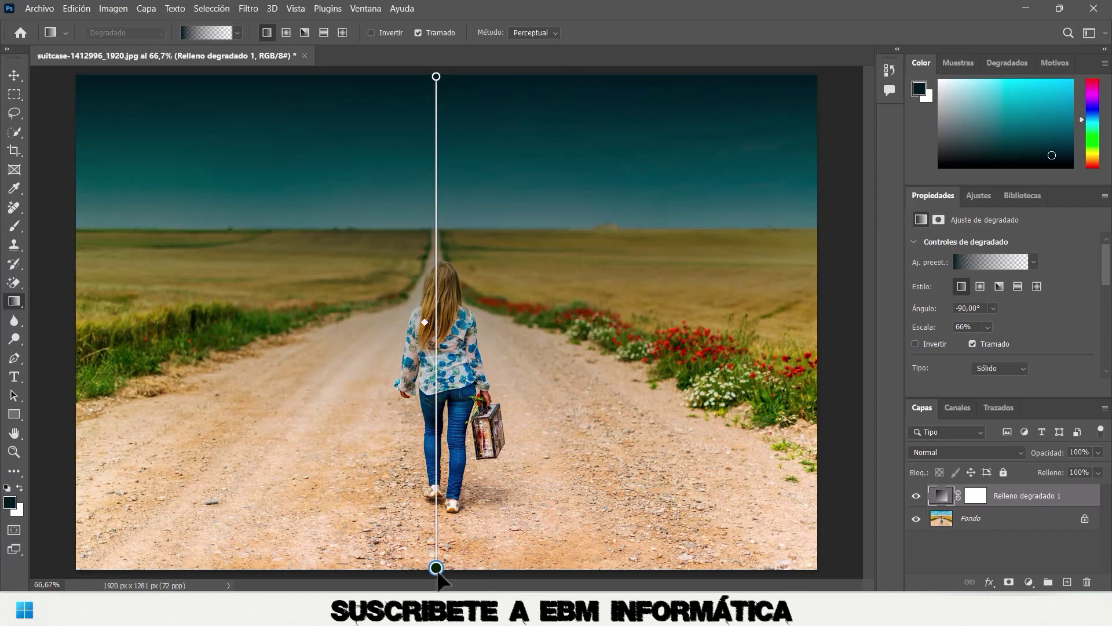
Change the bottom gradient stop's colour to purple 8818d0.
double_click(436, 567)
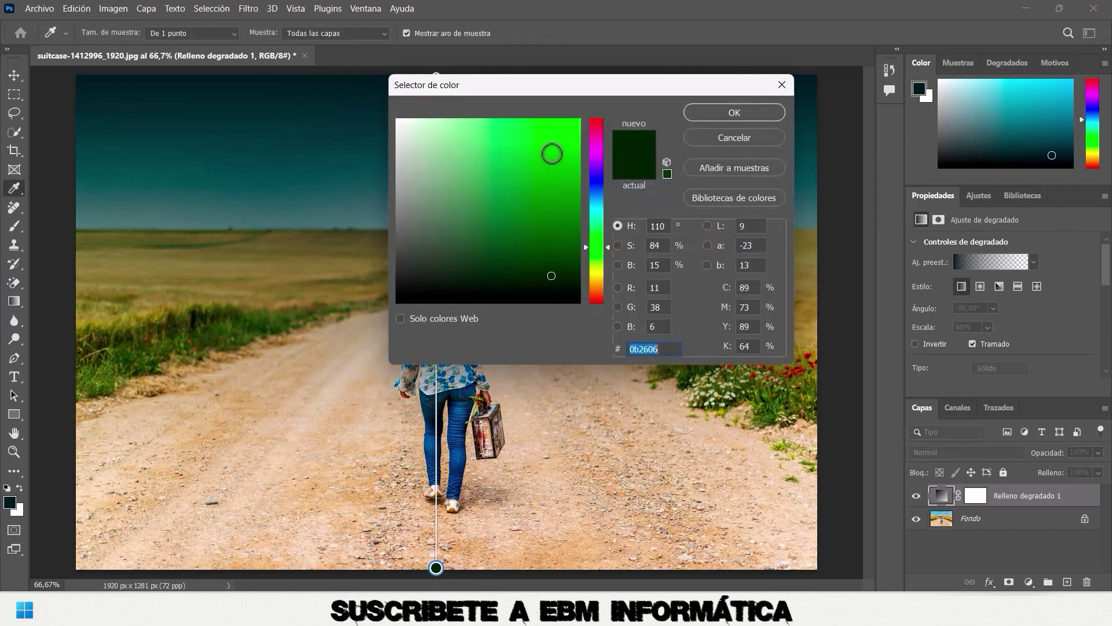
left_click(556, 129)
left_click(535, 220)
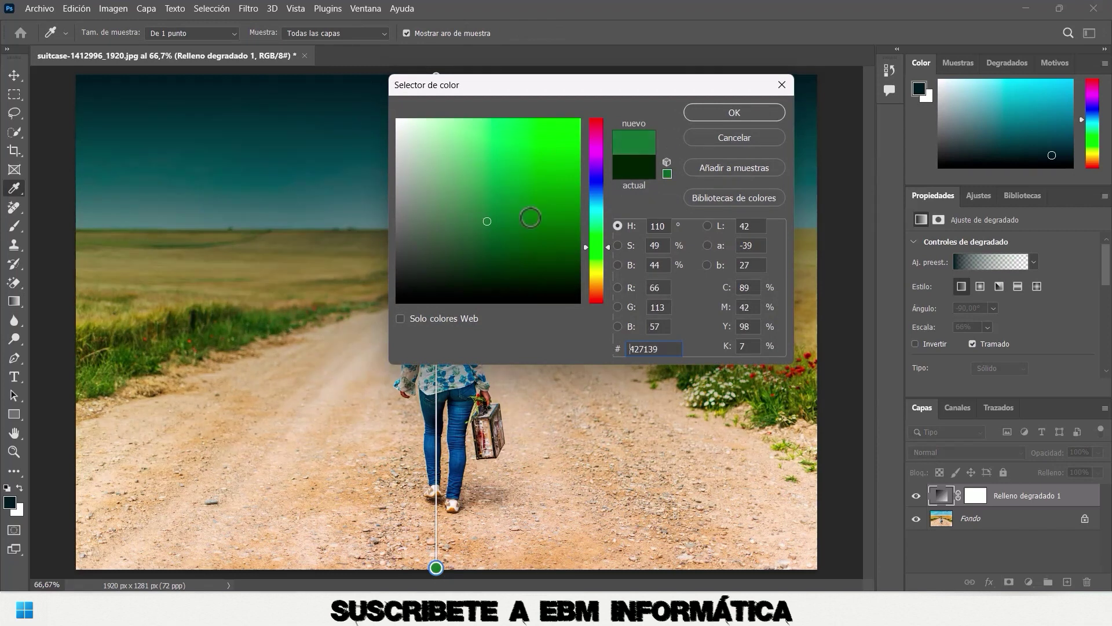
left_click(596, 173)
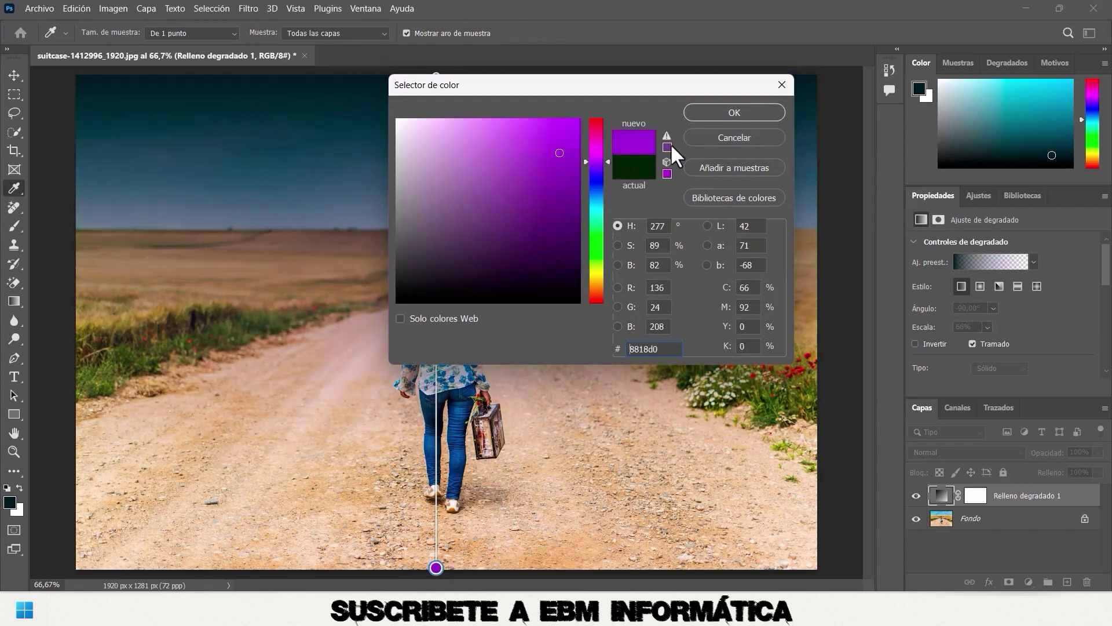
left_click(714, 115)
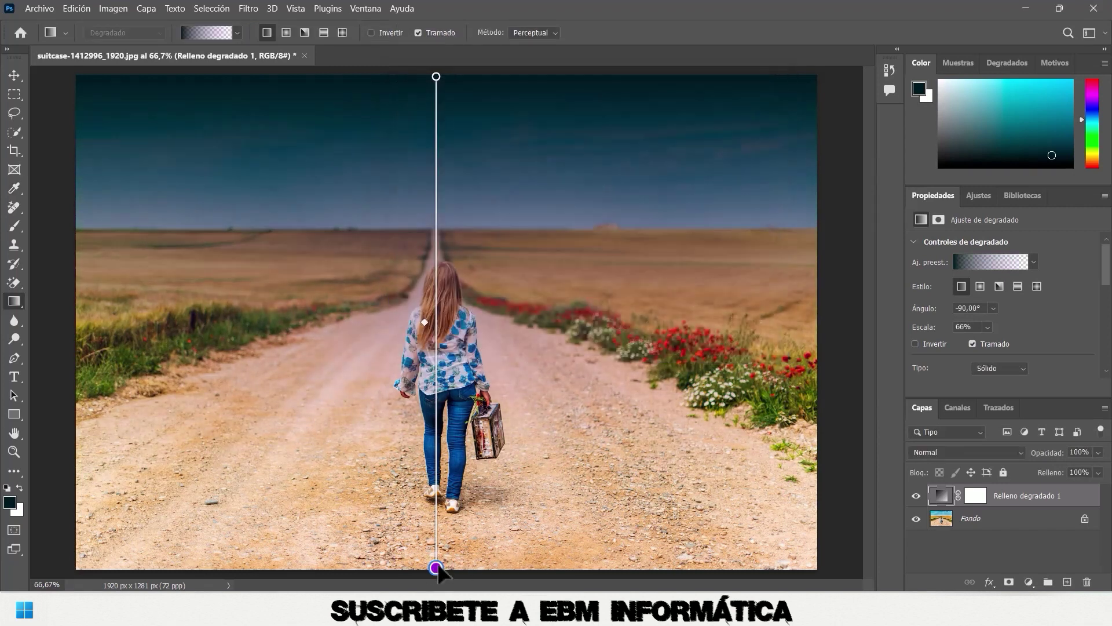
Angle the gradient diagonally to the lower-left, then delete the Relleno degradado 1 layer.
mouse_move(437, 571)
left_mouse_down()
mouse_move(830, 585)
mouse_move(155, 497)
mouse_move(81, 562)
left_mouse_up()
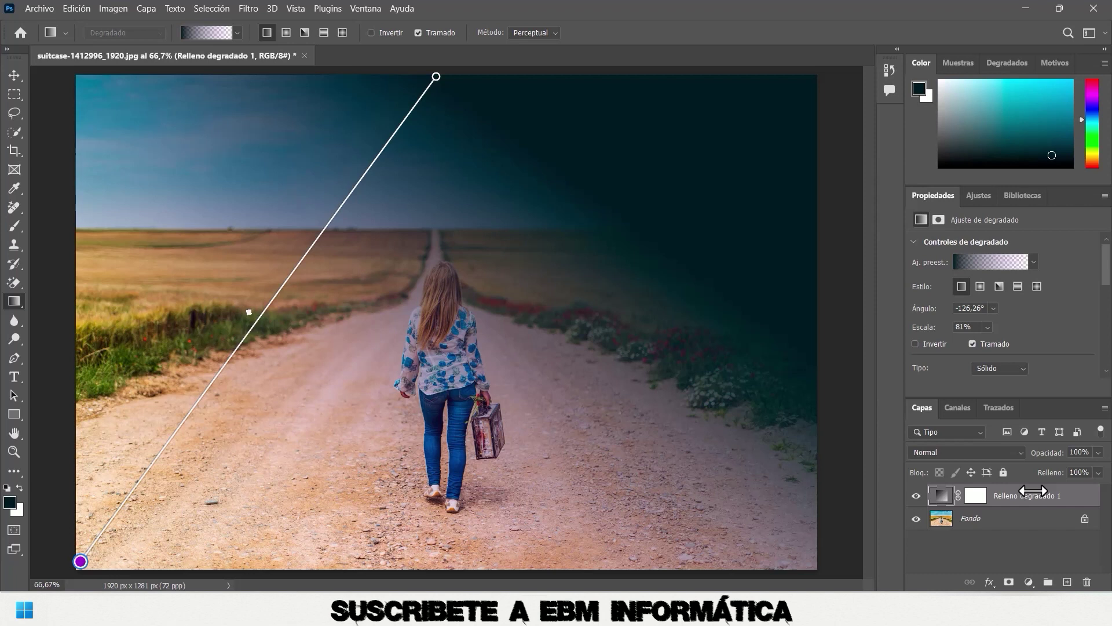
key("Delete")
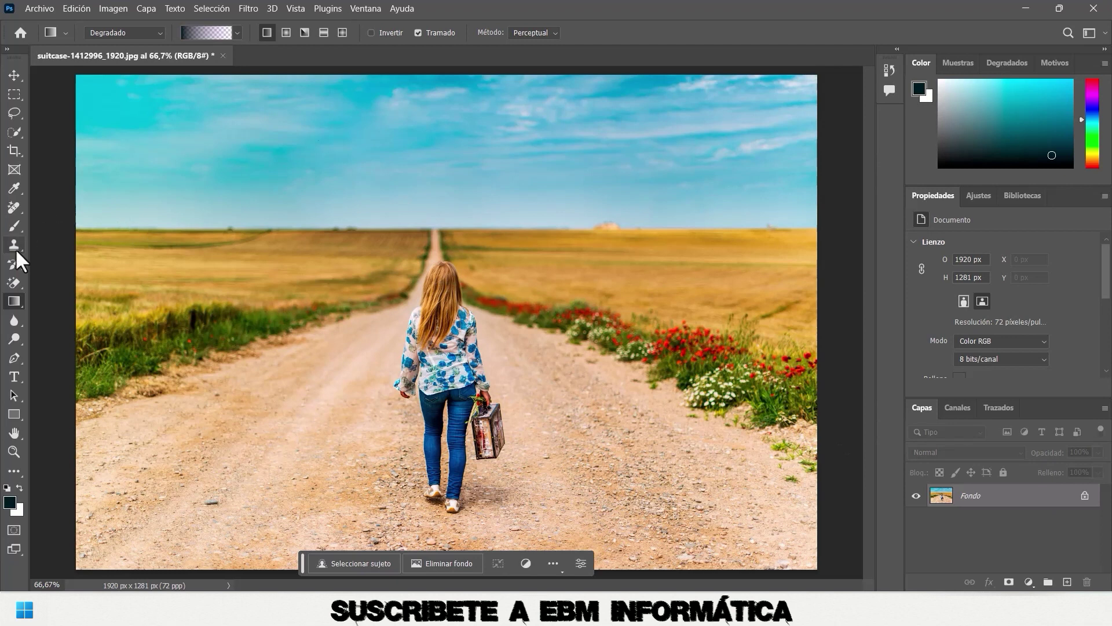
Select the Remove tool from the healing tools with brush size 118.
left_click(15, 210)
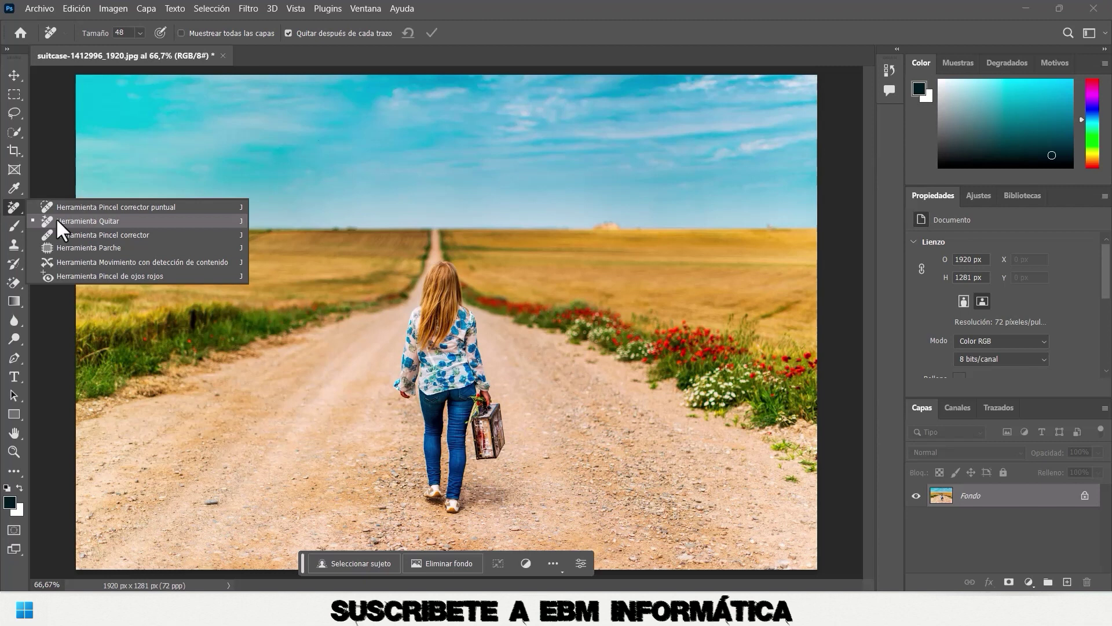
left_click(58, 221)
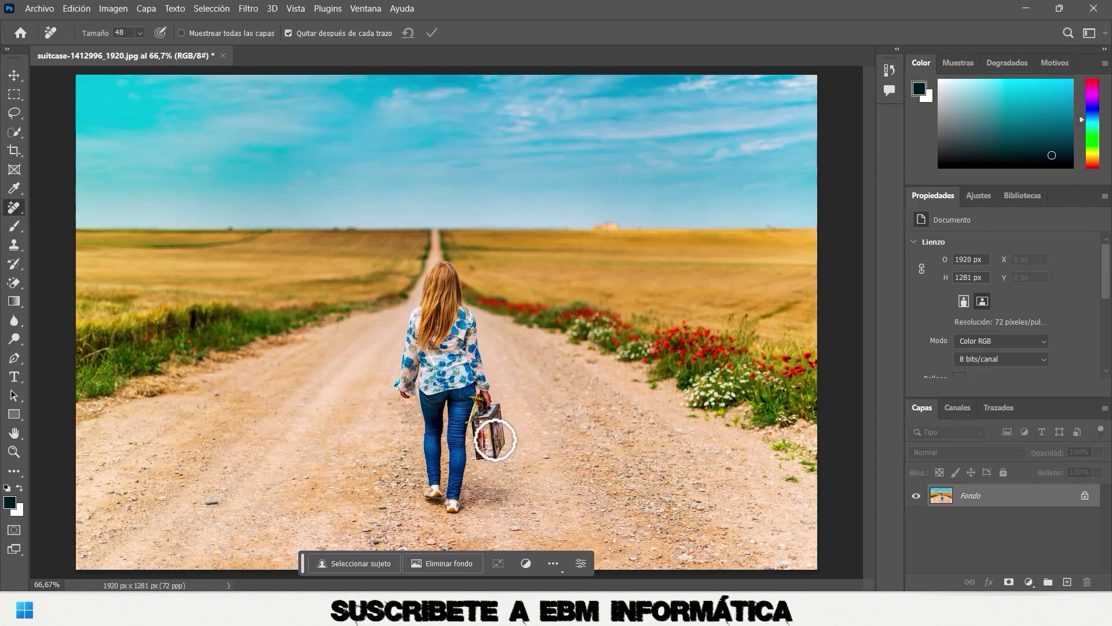
left_click(138, 30)
left_click(187, 48)
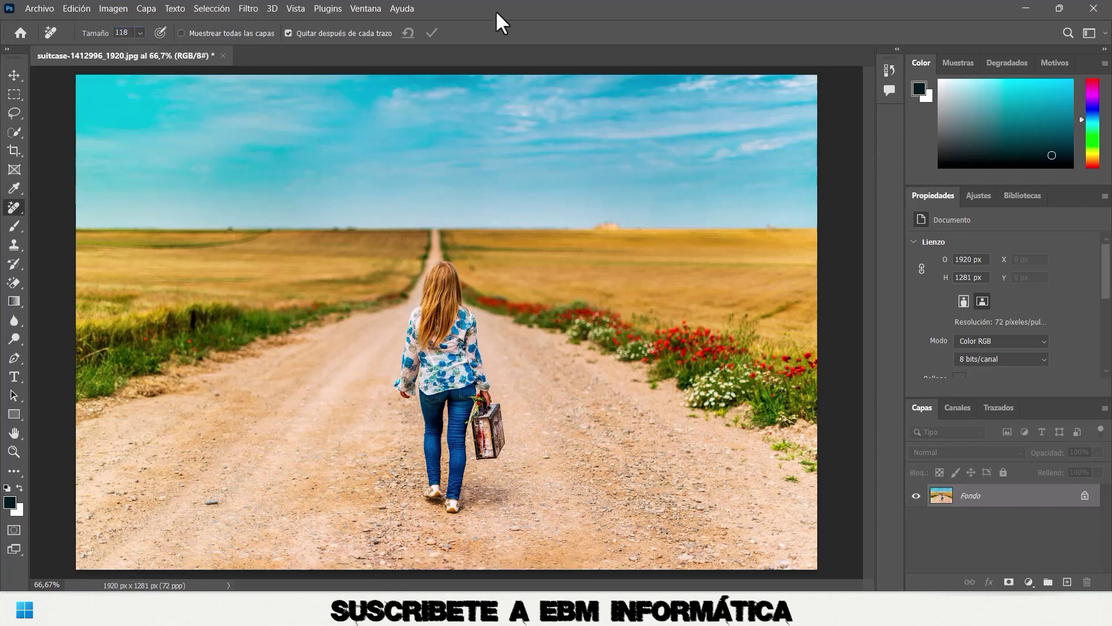
Erase the girl and her suitcase from the dirt road, then return to the Home screen.
mouse_move(448, 262)
left_mouse_down()
mouse_move(448, 345)
mouse_move(462, 271)
left_mouse_up()
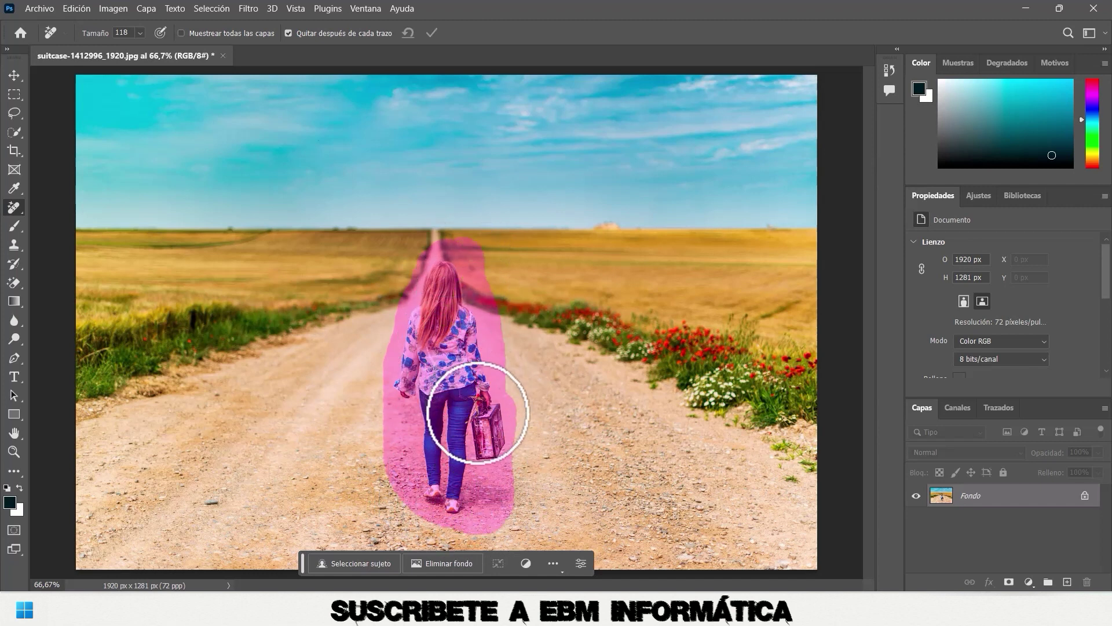
left_click_drag(462, 270, 431, 408)
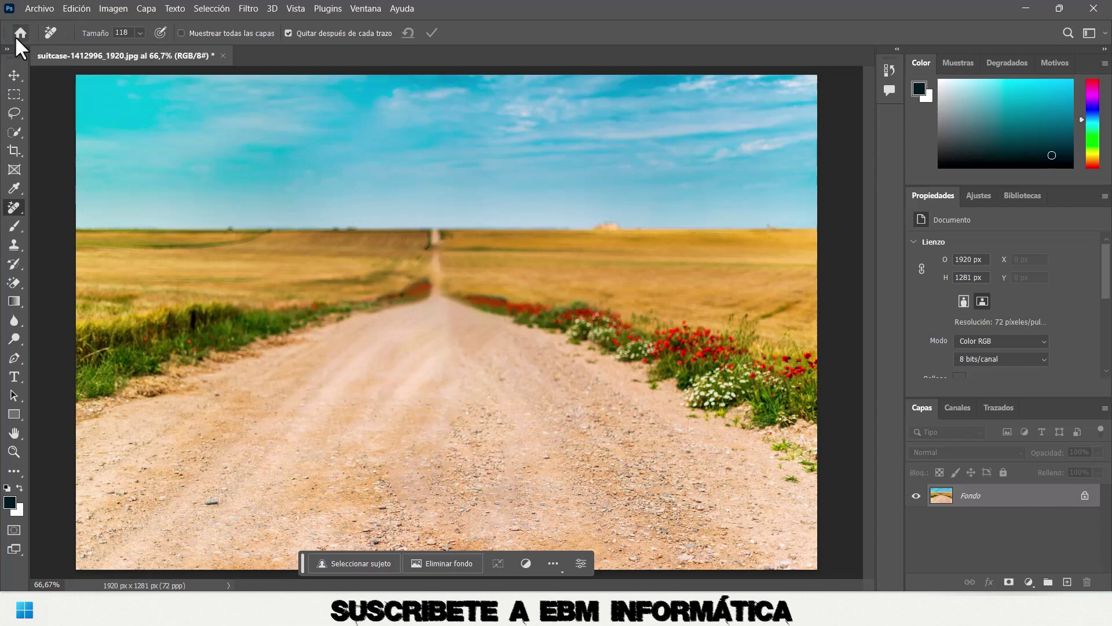
left_click(16, 37)
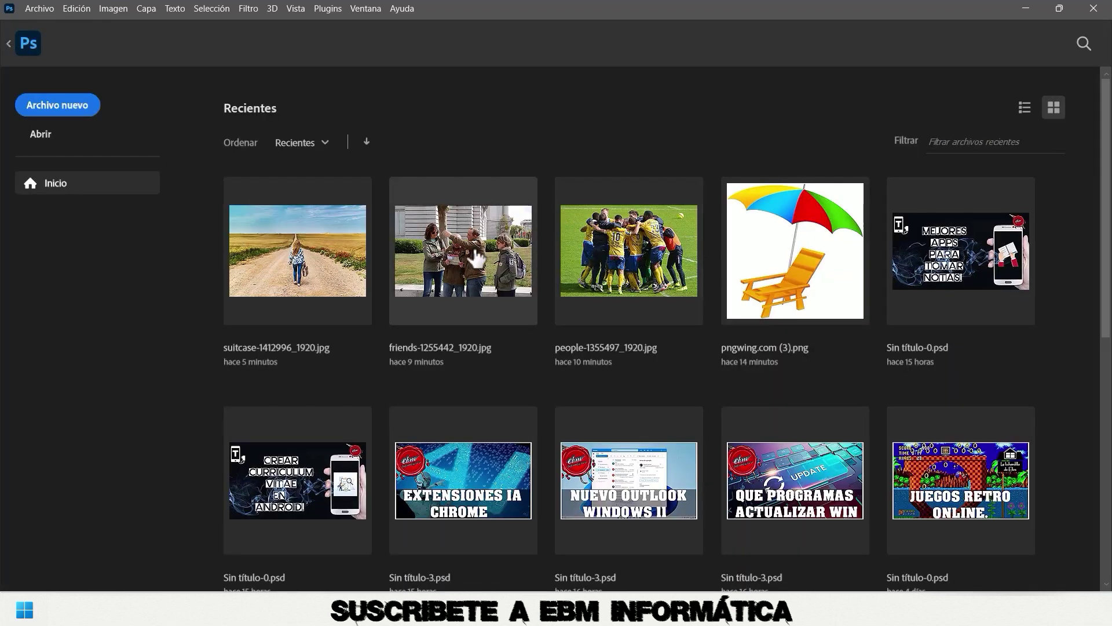
Open friends-1255442_1920.jpg and erase the woman on the right with a size-367 Remove brush.
left_click(475, 255)
left_click(634, 279)
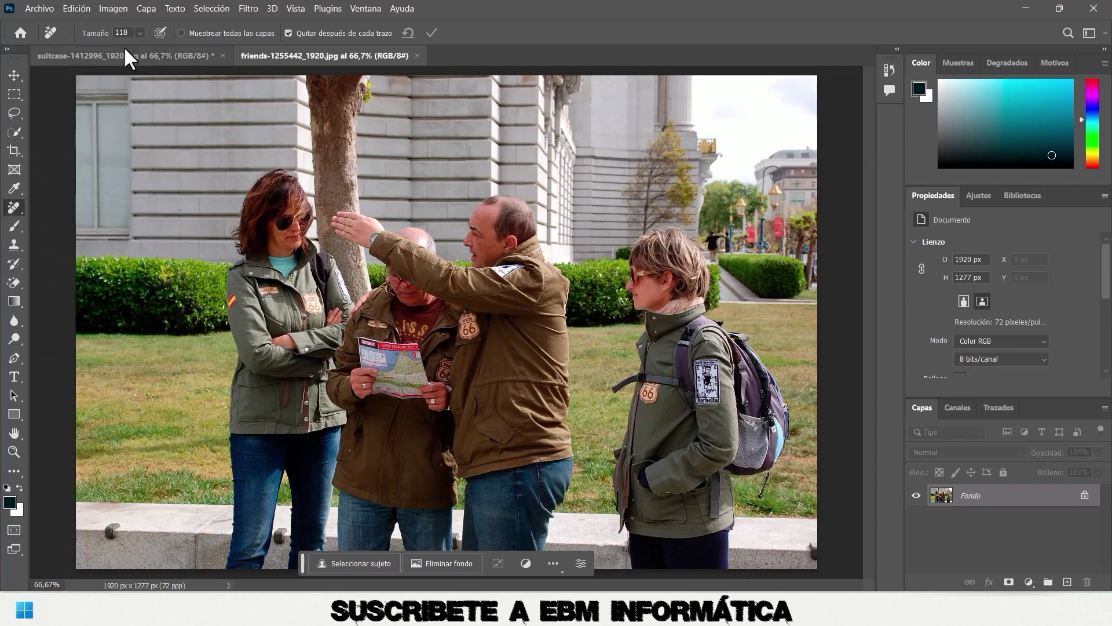
left_click(139, 32)
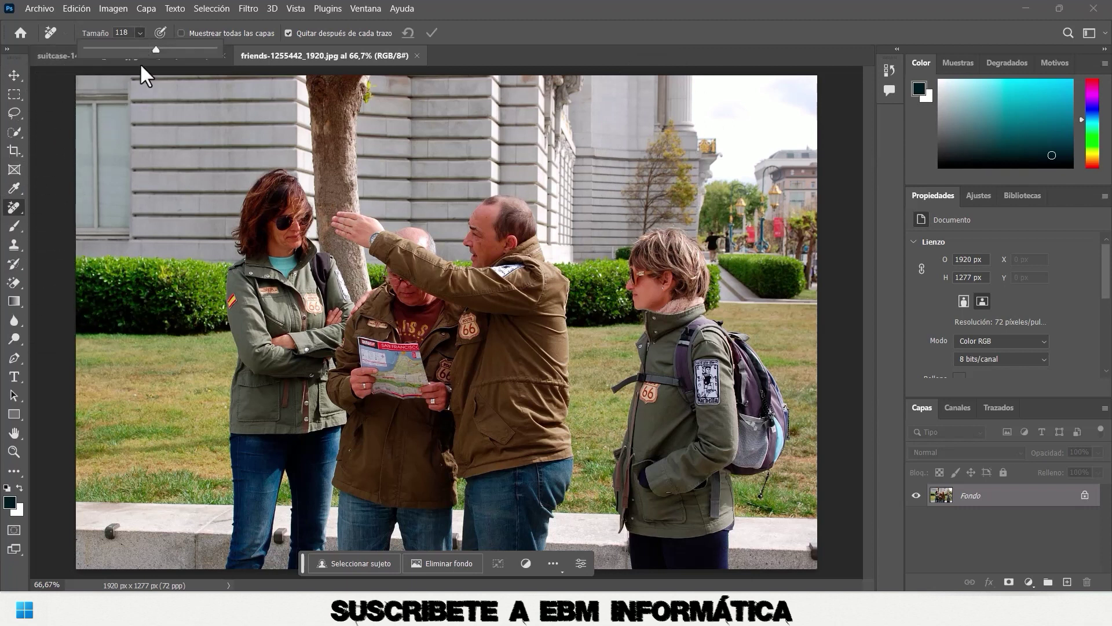
left_click(191, 49)
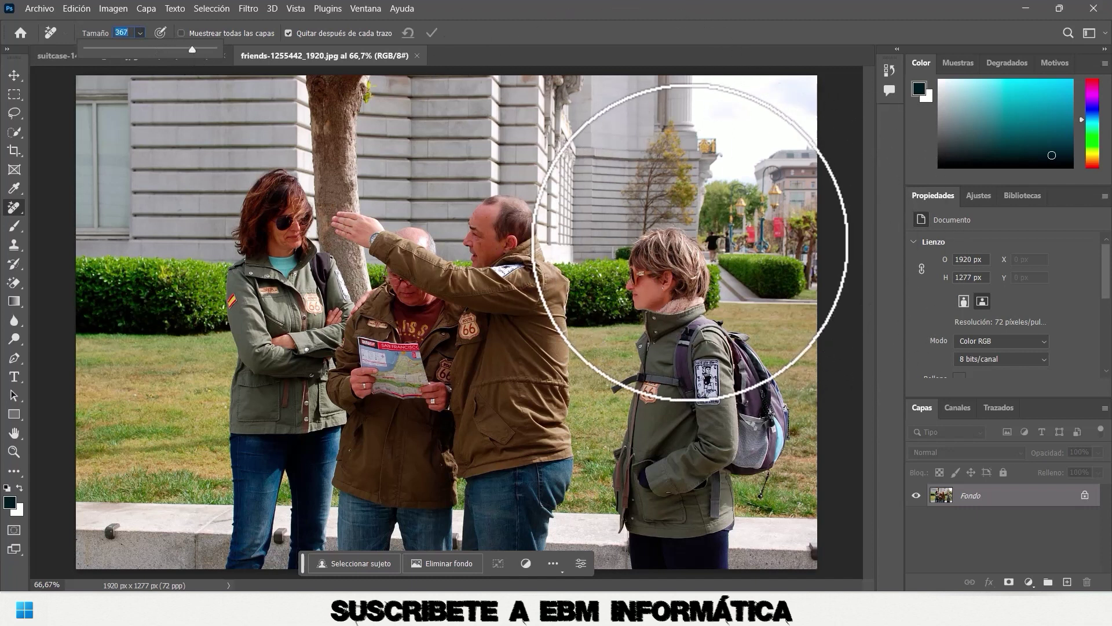
mouse_move(672, 235)
left_mouse_down()
mouse_move(653, 540)
mouse_move(733, 281)
left_mouse_up()
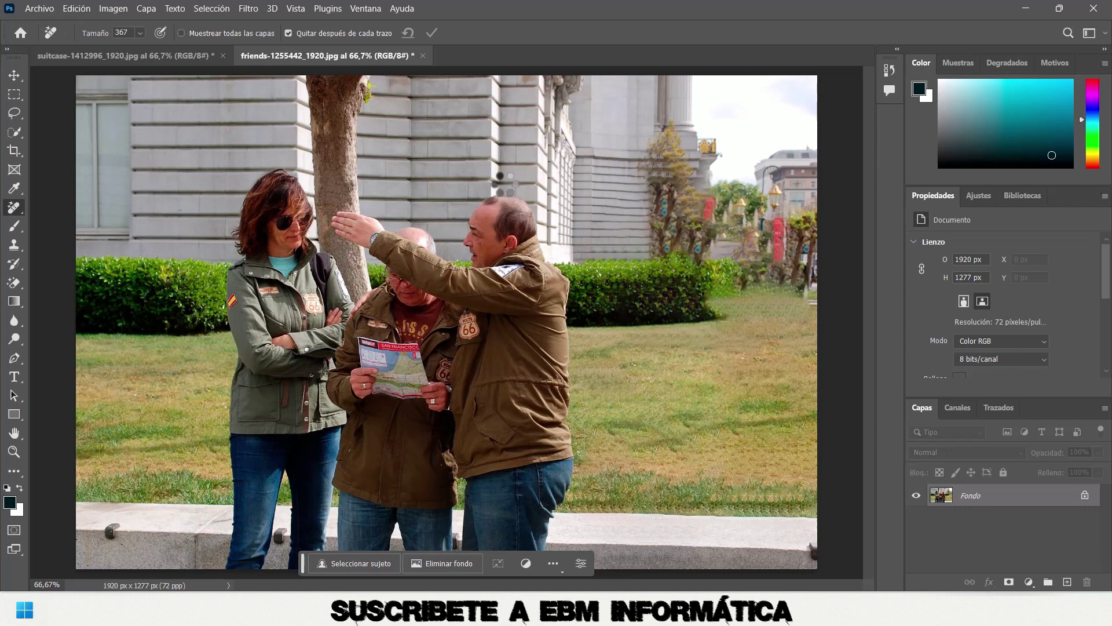
Shrink the Remove brush to 32 and erase the two dark marks on the lower-left stone ledge.
left_click(144, 30)
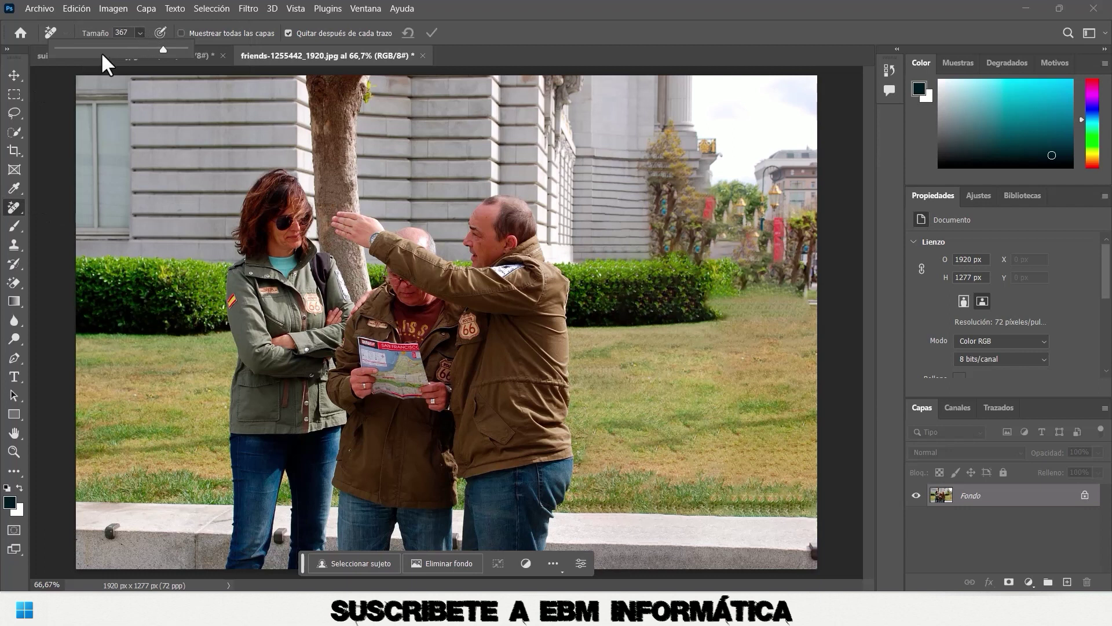
left_click_drag(85, 47, 77, 46)
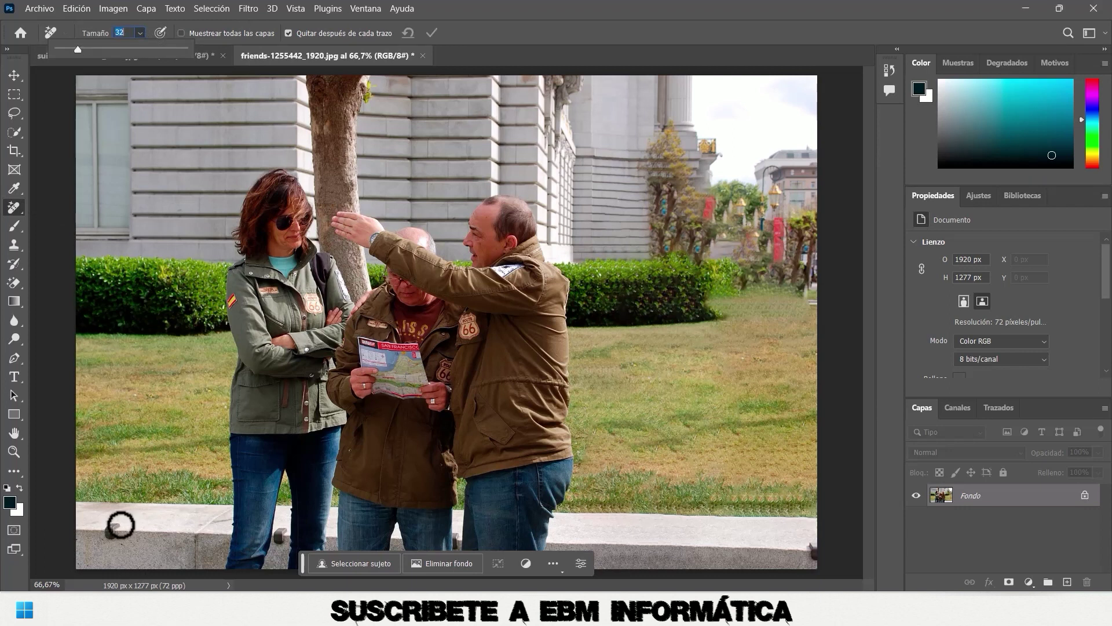
left_click_drag(111, 533, 118, 533)
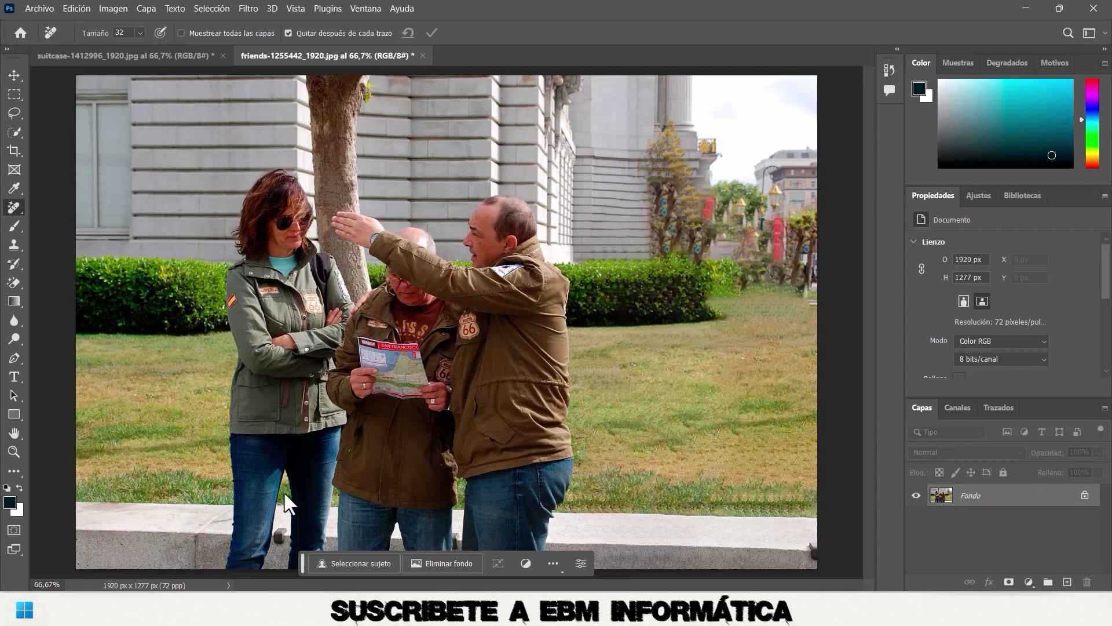
left_click_drag(278, 534, 281, 531)
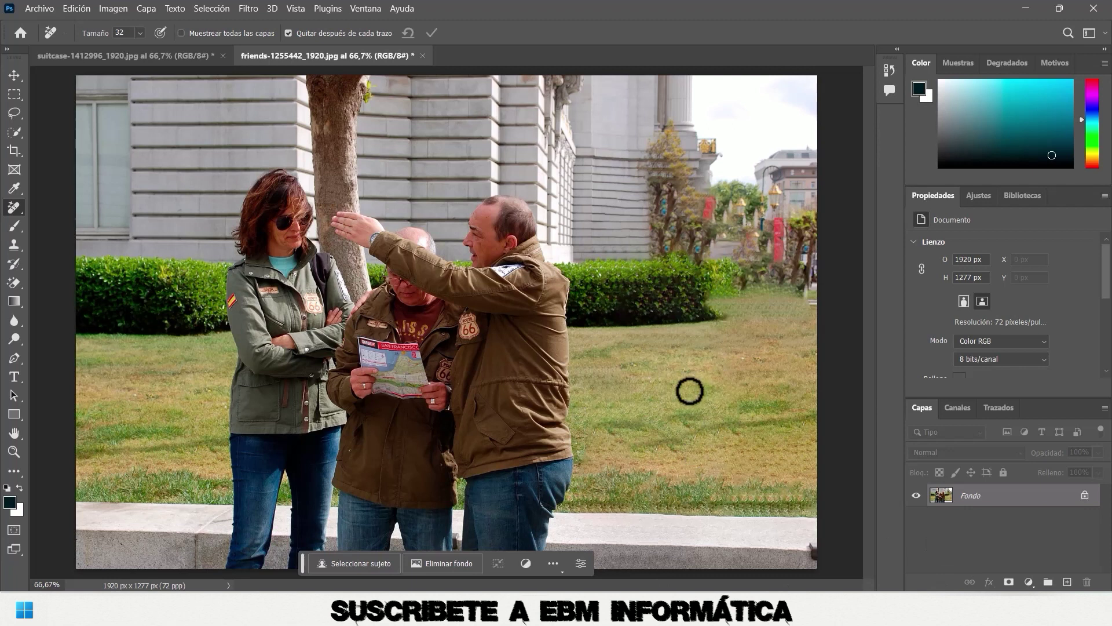
left_click(21, 212)
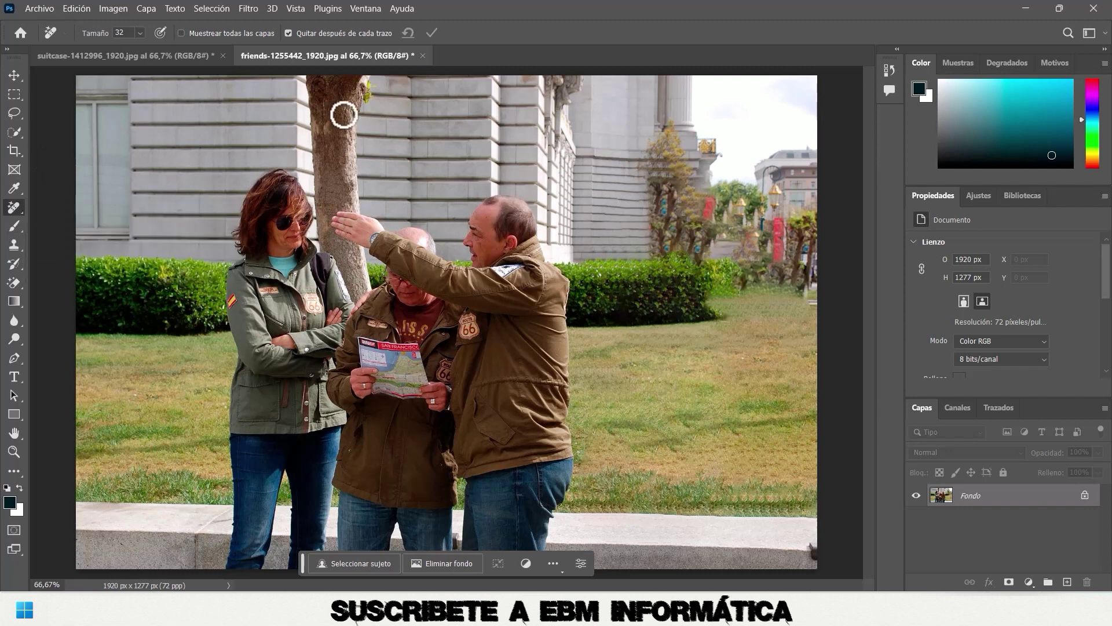